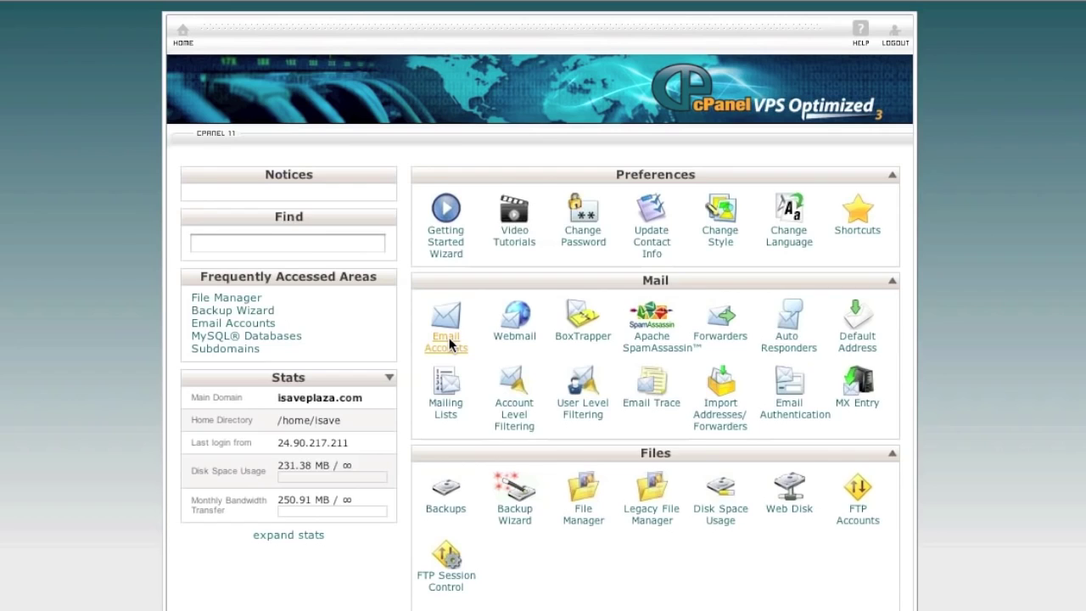
Open File Manager in the Home Directory with hidden files (dotfiles) shown
{"action": "left_click", "coordinate": [446, 341]}
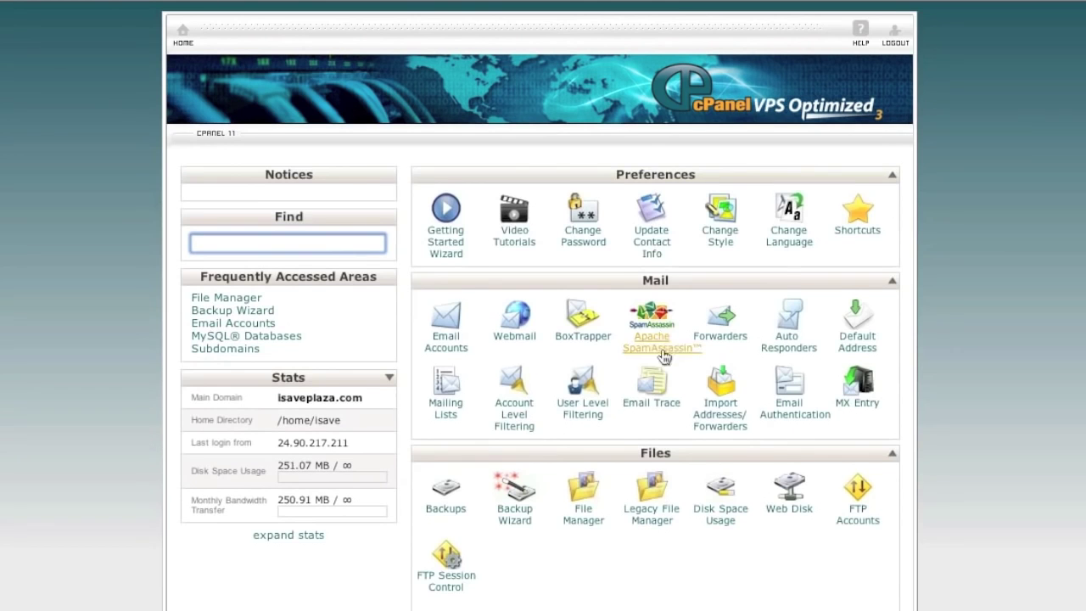
{"action": "scroll", "coordinate": [662, 356], "scroll_direction": "down", "scroll_amount": 1}
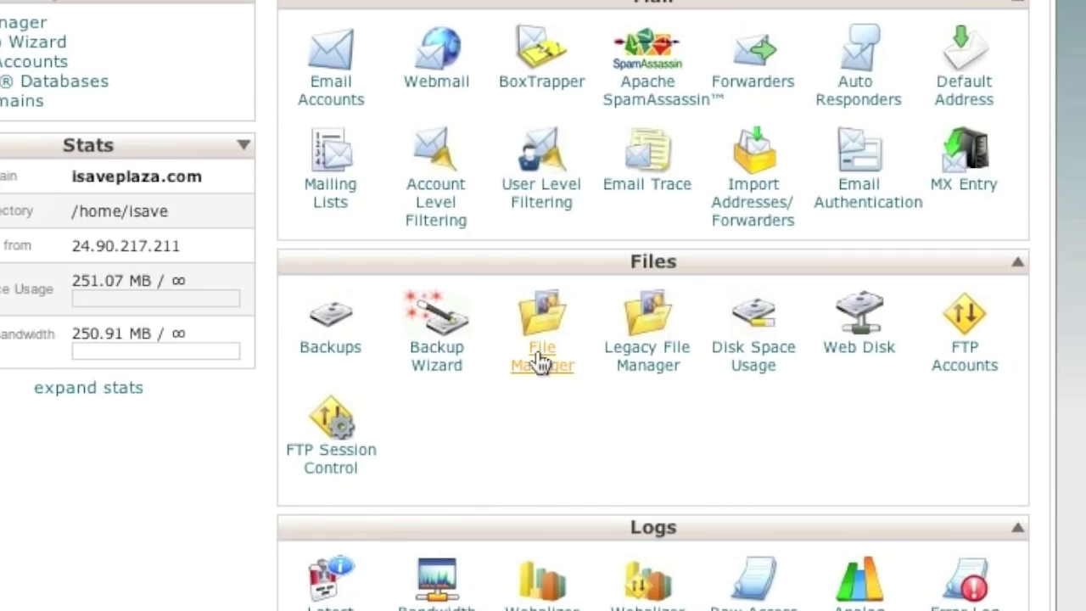
{"action": "left_click", "coordinate": [541, 360]}
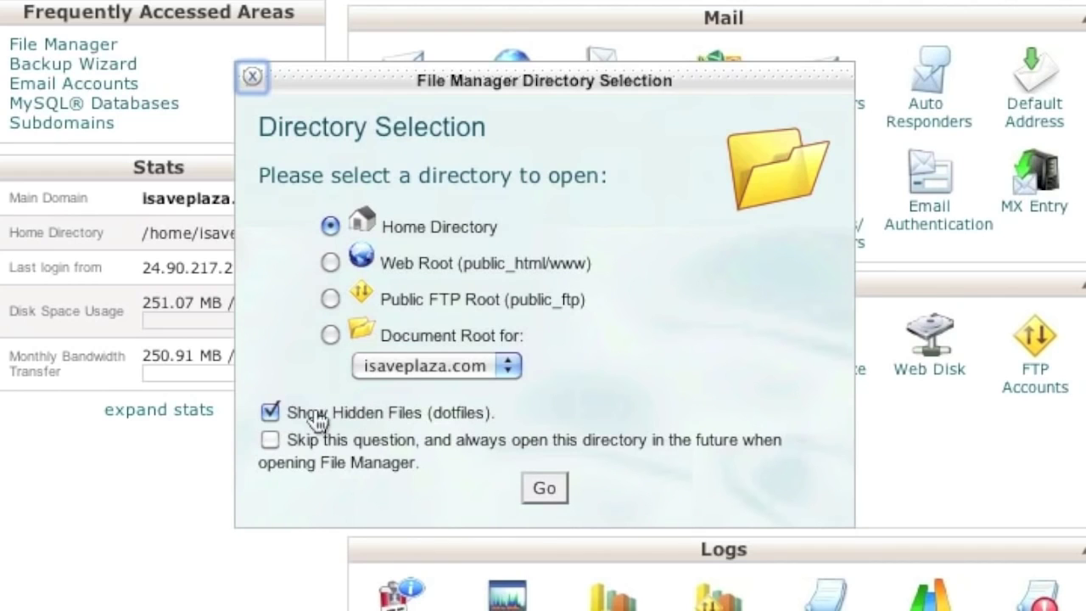
{"action": "left_click", "coordinate": [541, 486]}
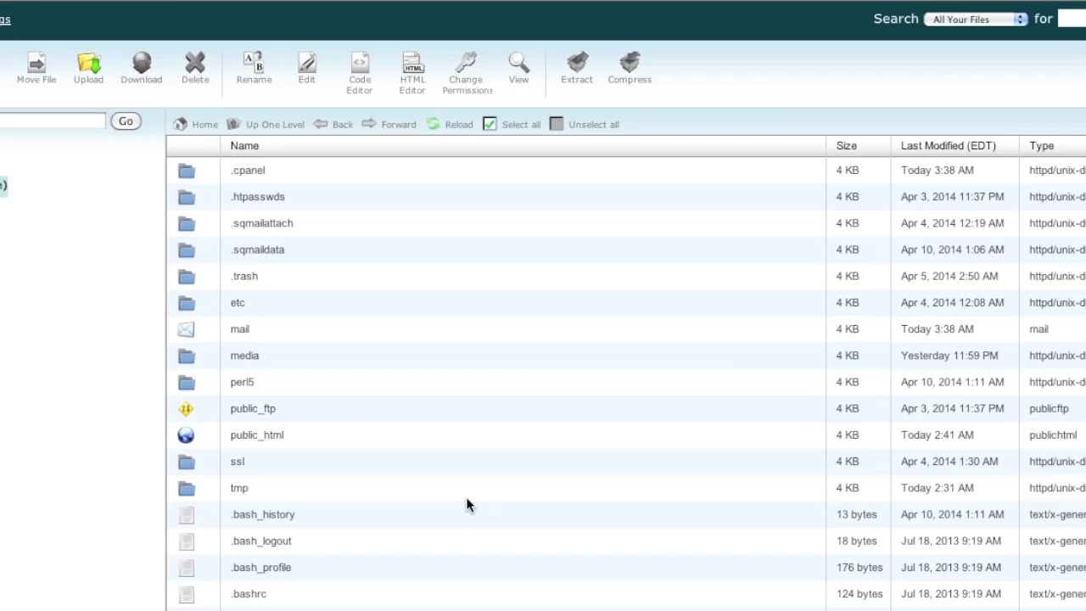
Compress the public_html folder into a Zip Archive stored as /public_html.zip and dismiss the compression results
{"action": "left_click", "coordinate": [315, 432]}
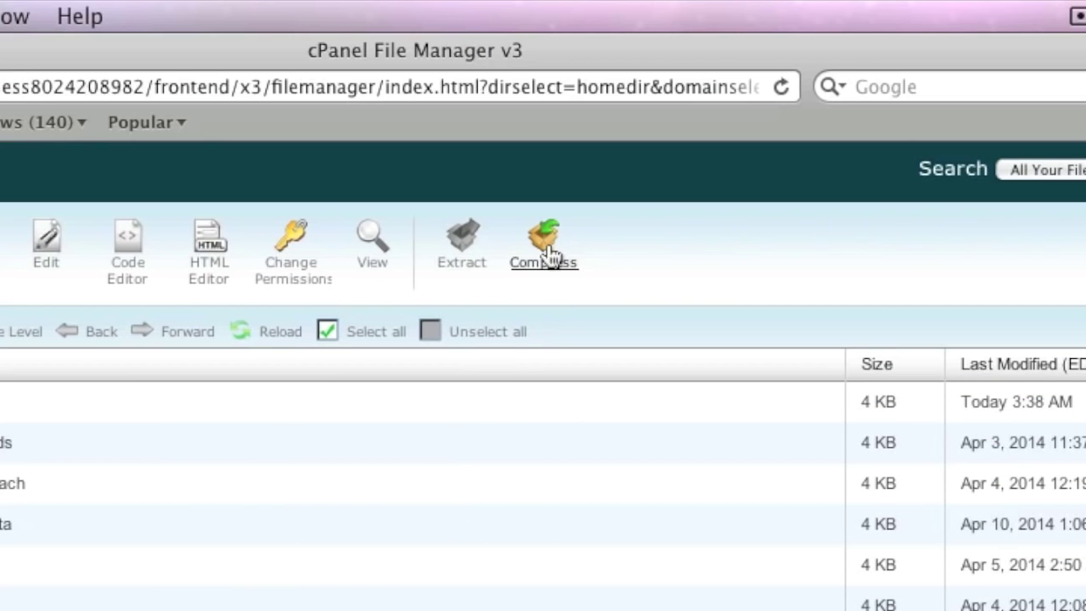
{"action": "left_click", "coordinate": [550, 253]}
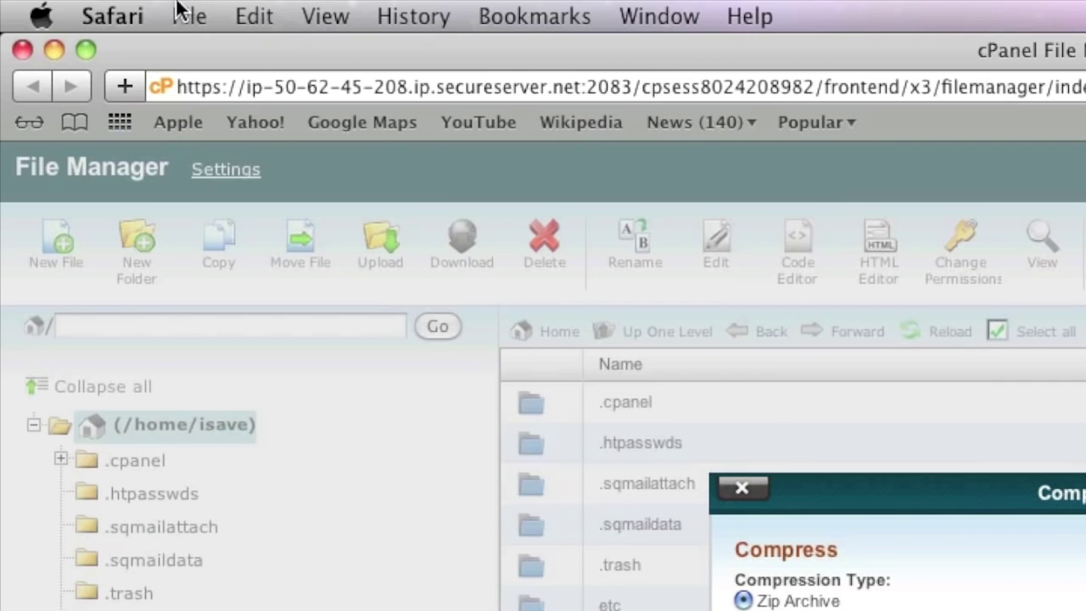
{"action": "left_click", "coordinate": [107, 15]}
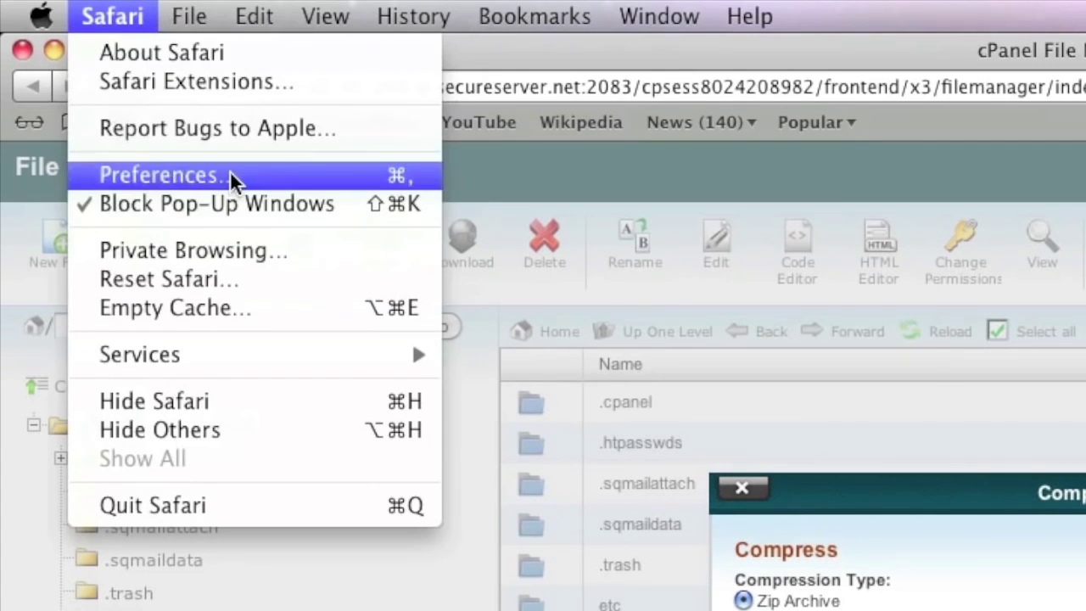
{"action": "left_click", "coordinate": [230, 173]}
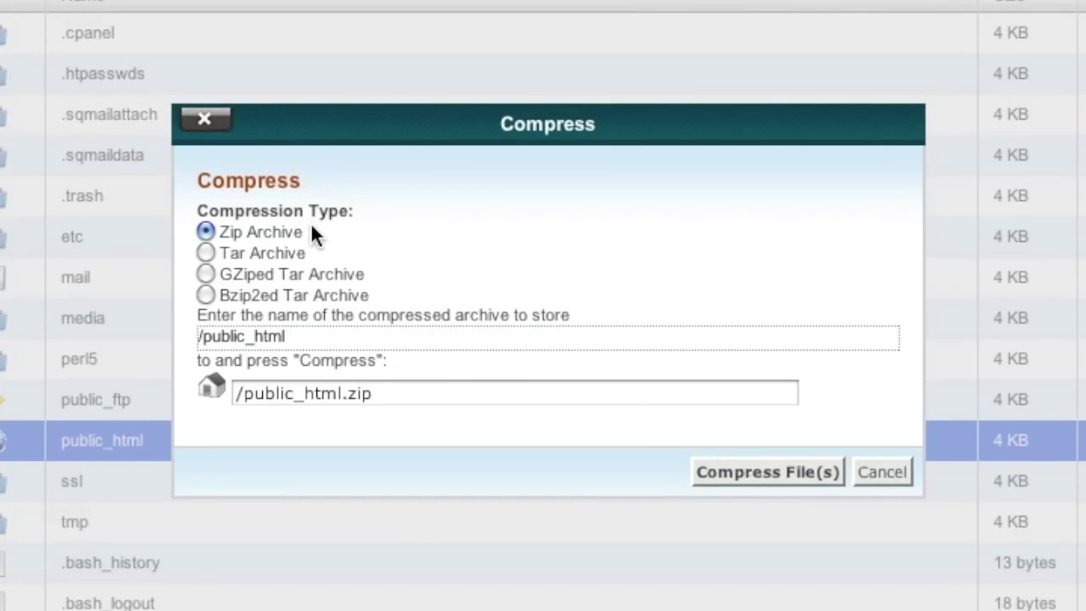
{"action": "left_click", "coordinate": [757, 472]}
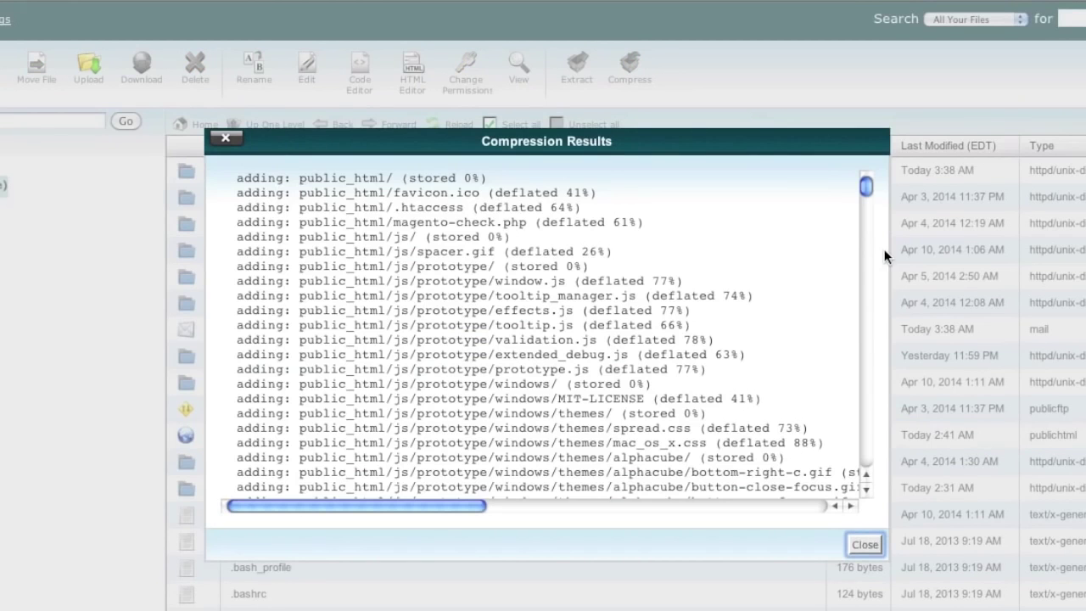
{"action": "left_click", "coordinate": [866, 543]}
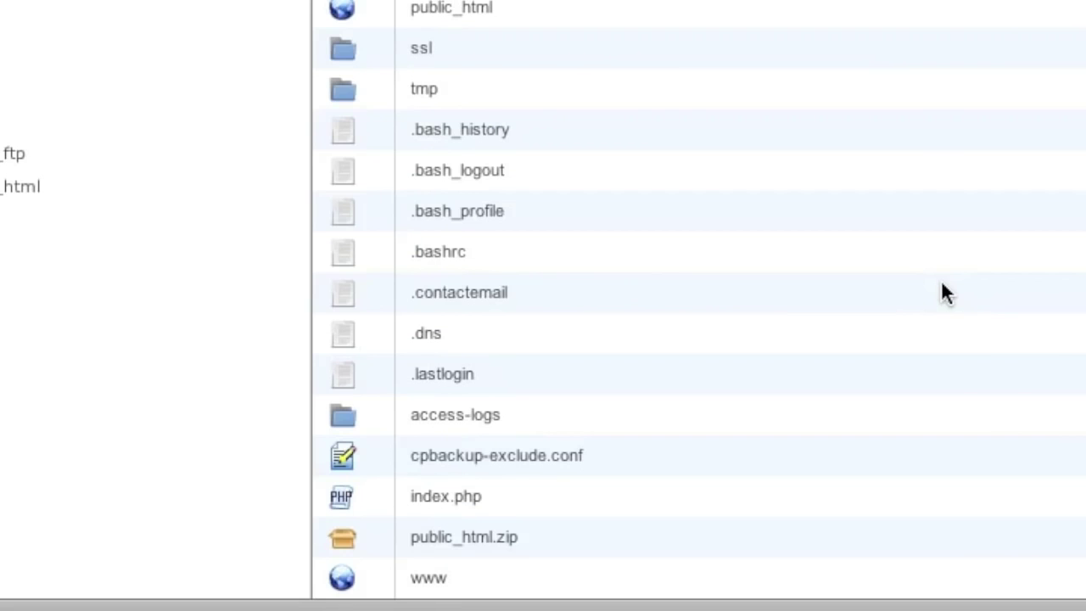
Download the public_html.zip archive to the computer and return to the cPanel home page
{"action": "left_click", "coordinate": [570, 549]}
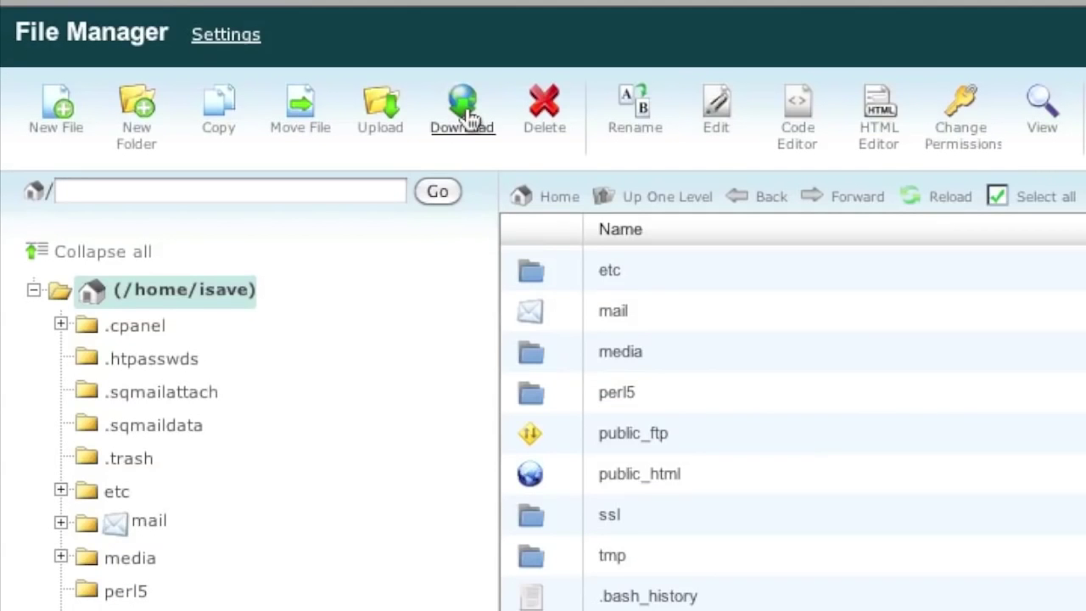
{"action": "left_click", "coordinate": [468, 119]}
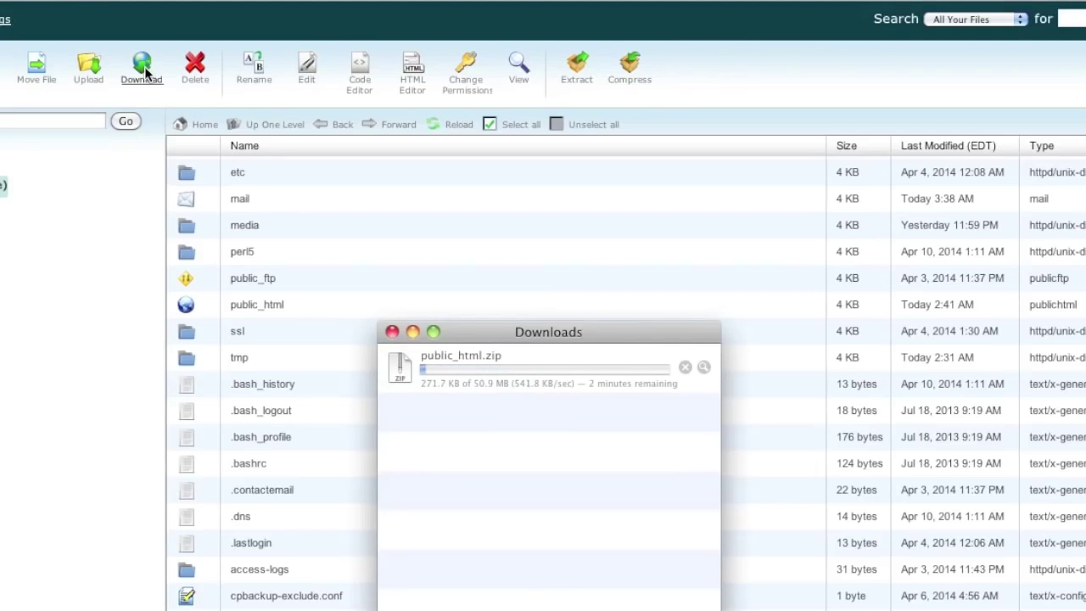
{"action": "left_click", "coordinate": [109, 90]}
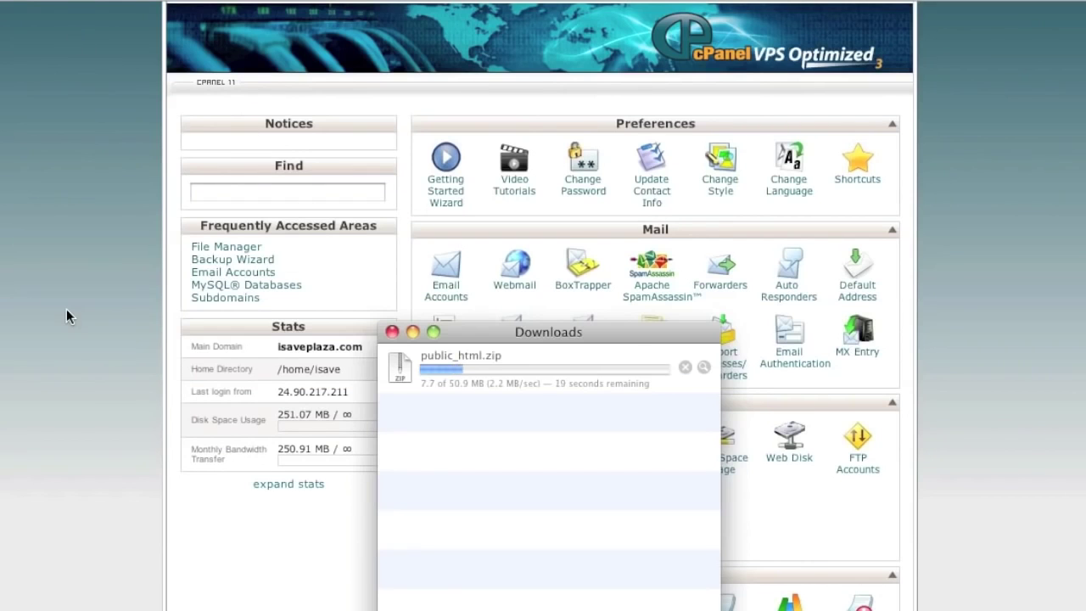
{"action": "left_click", "coordinate": [67, 308]}
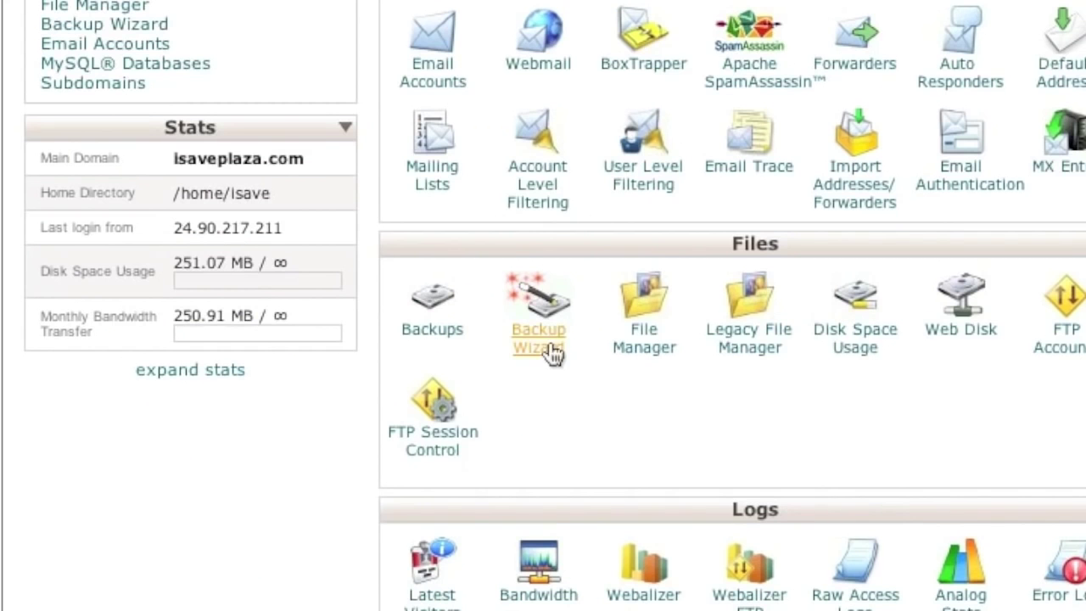
Download a partial MySQL backup of the isave_mystore database with the Backup Wizard, checking the downloads list
{"action": "left_click", "coordinate": [548, 345]}
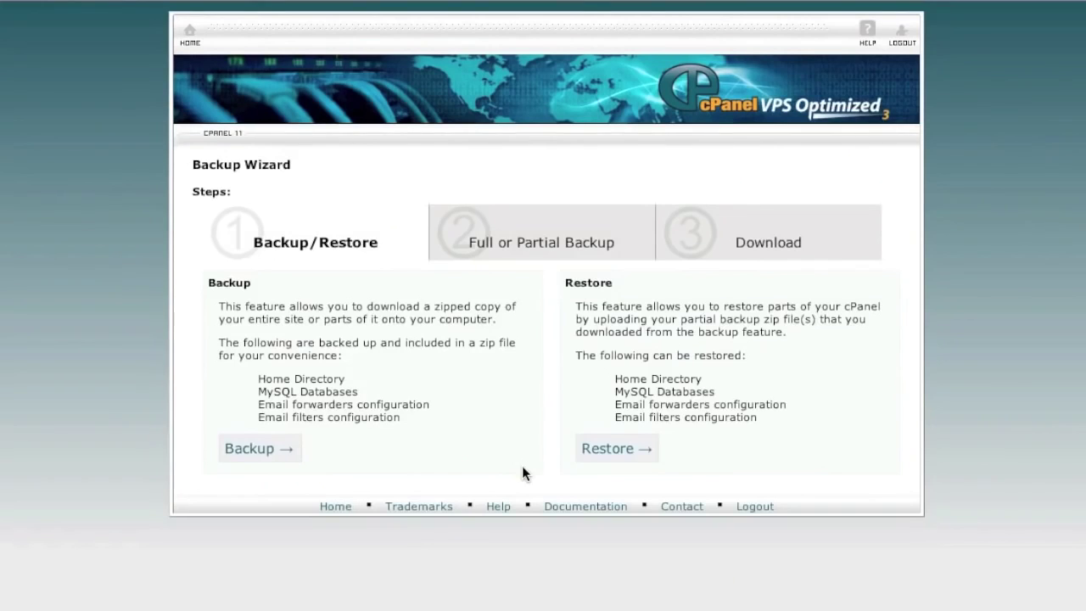
{"action": "left_click", "coordinate": [275, 449]}
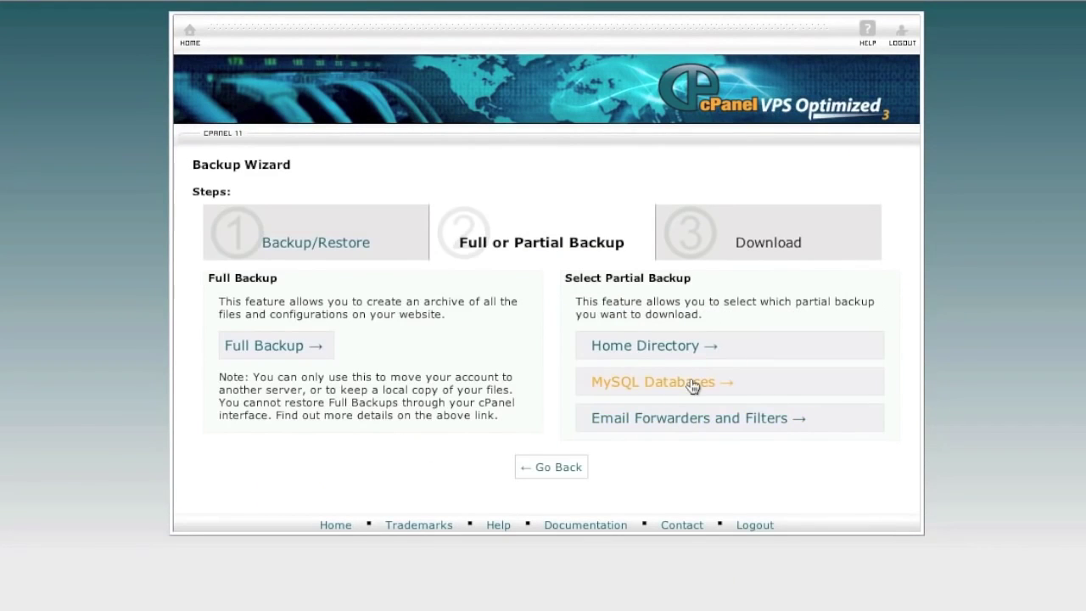
{"action": "left_click", "coordinate": [690, 381]}
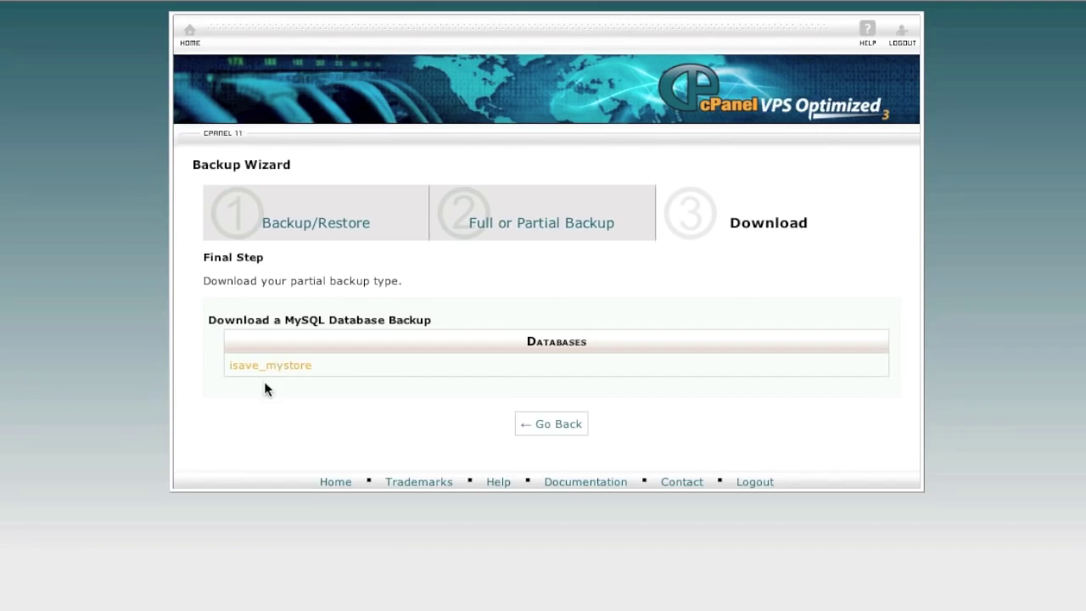
{"action": "right_click", "coordinate": [224, 606]}
{"action": "left_click", "coordinate": [223, 567]}
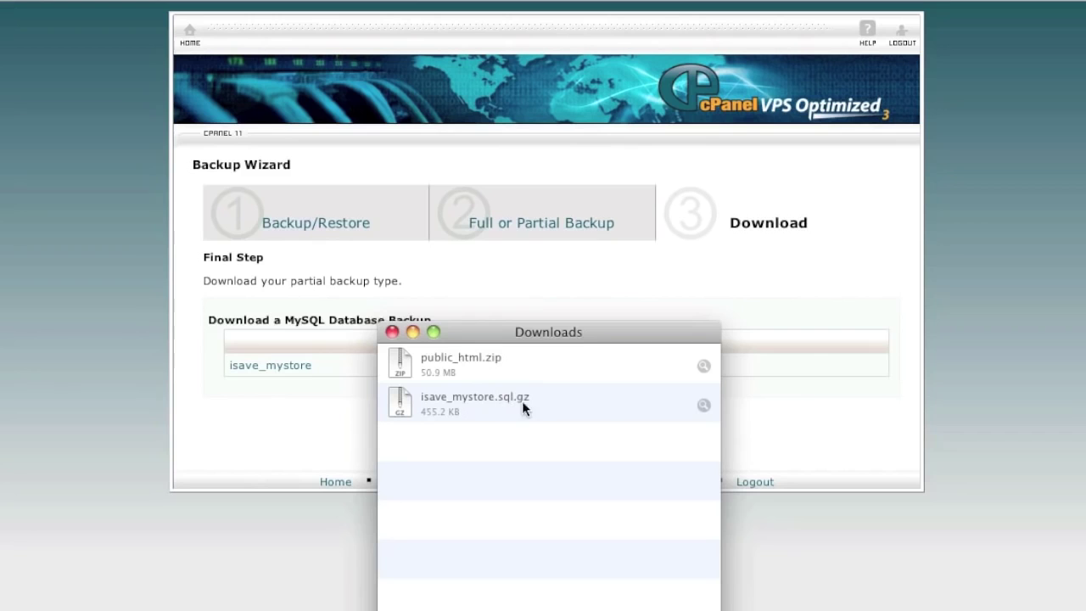
{"action": "key", "text": "super+w"}
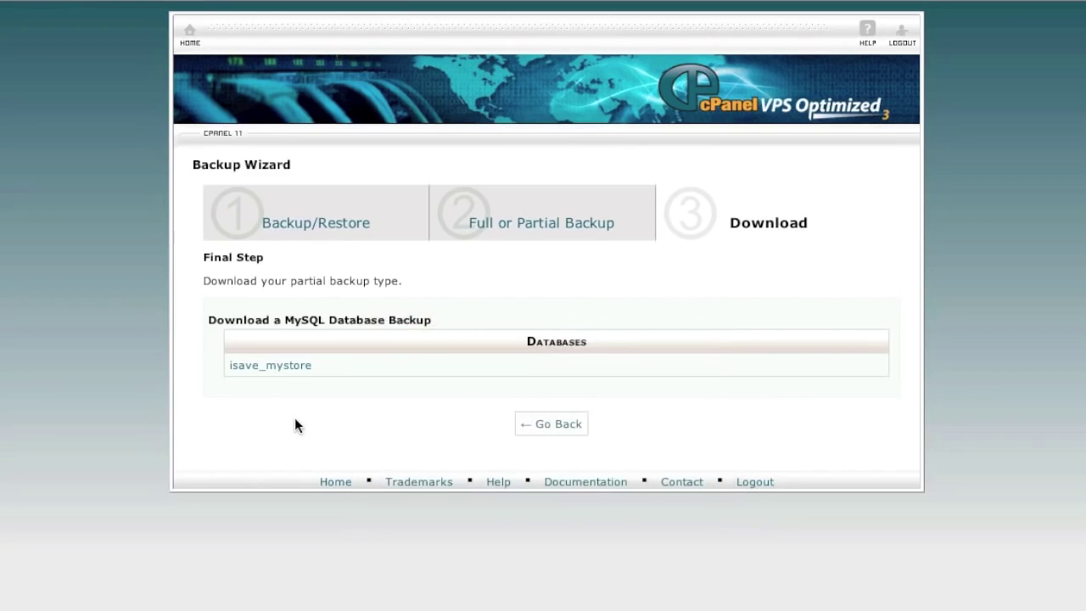
Leave the Backup Wizard and return to the cPanel home page
{"action": "left_click", "coordinate": [550, 424]}
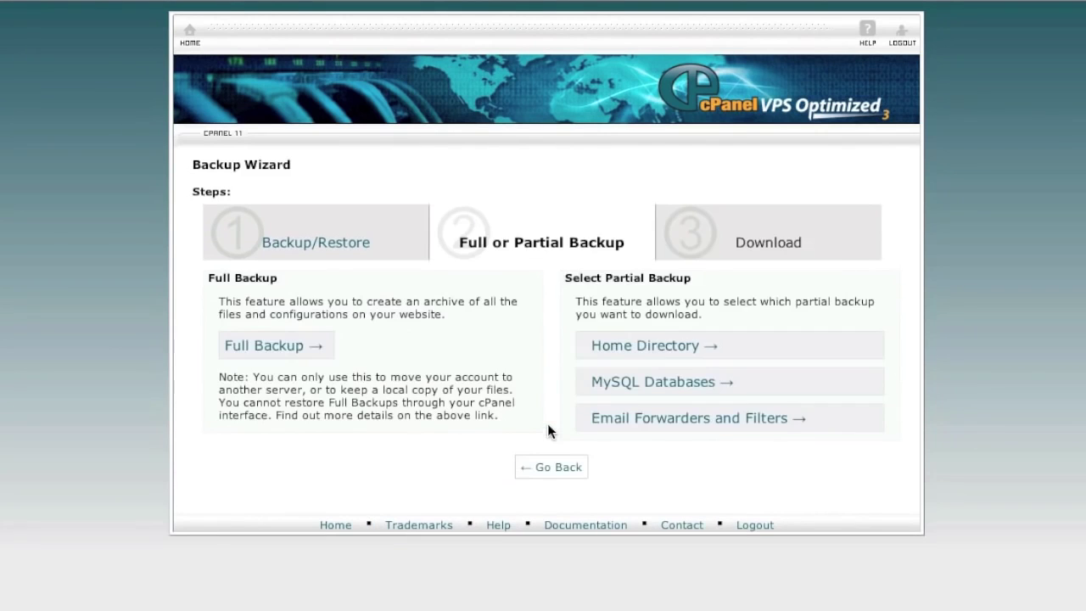
{"action": "left_click", "coordinate": [547, 471]}
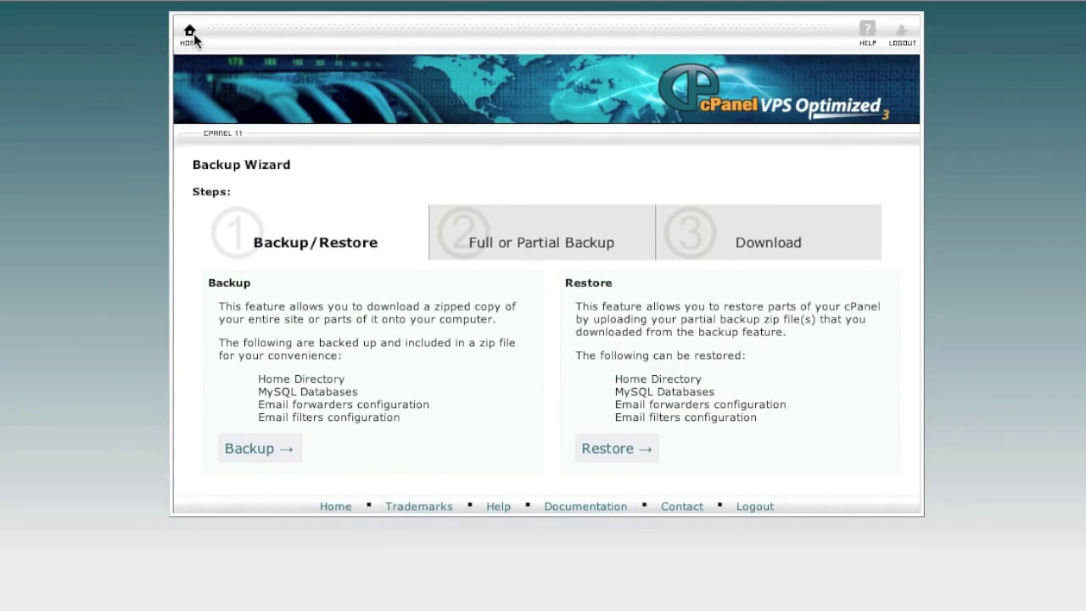
{"action": "left_click", "coordinate": [191, 36]}
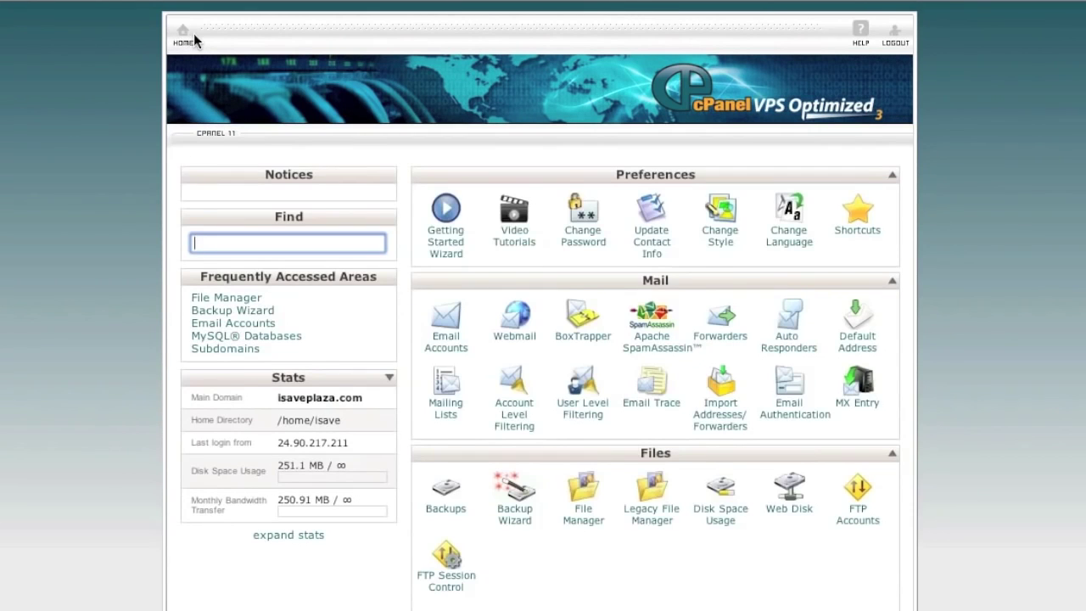
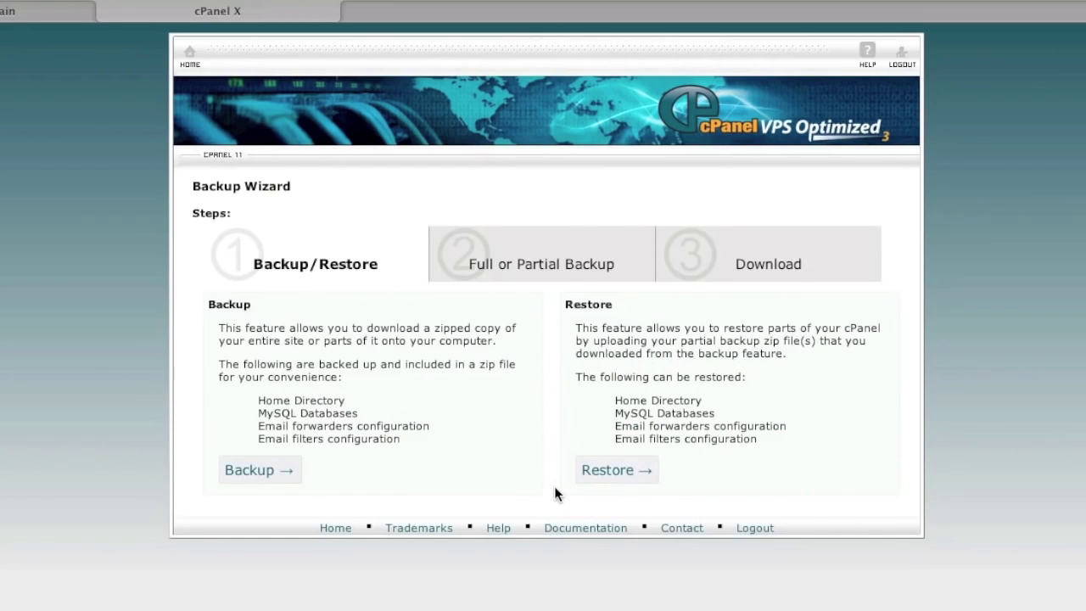
Restore the MySQL database on the new account by uploading isave_mystore.sql.gz from the Downloads folder
{"action": "left_click", "coordinate": [605, 472]}
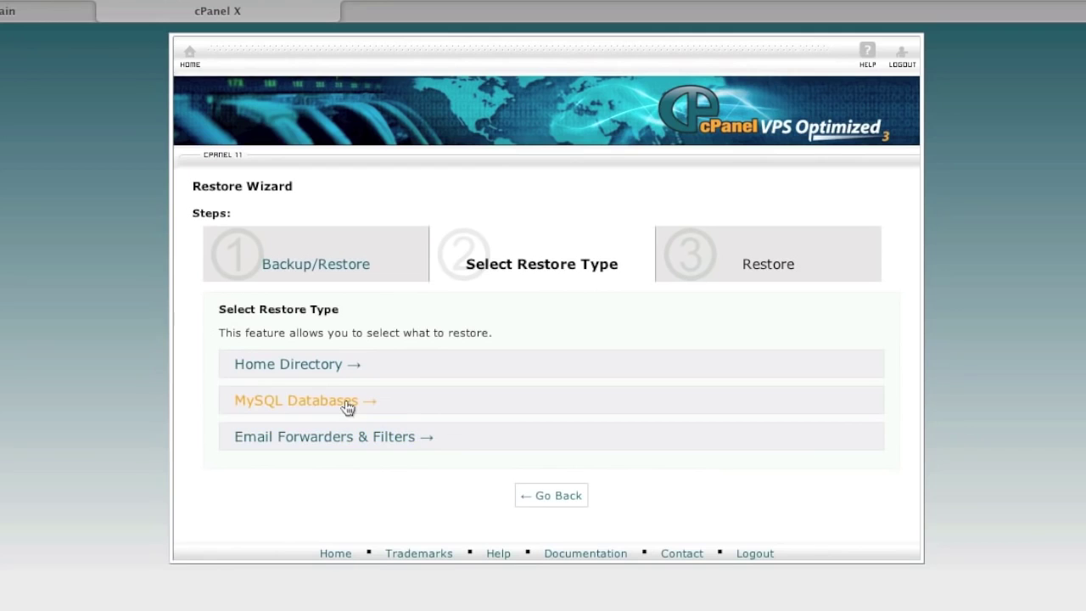
{"action": "left_click", "coordinate": [347, 403]}
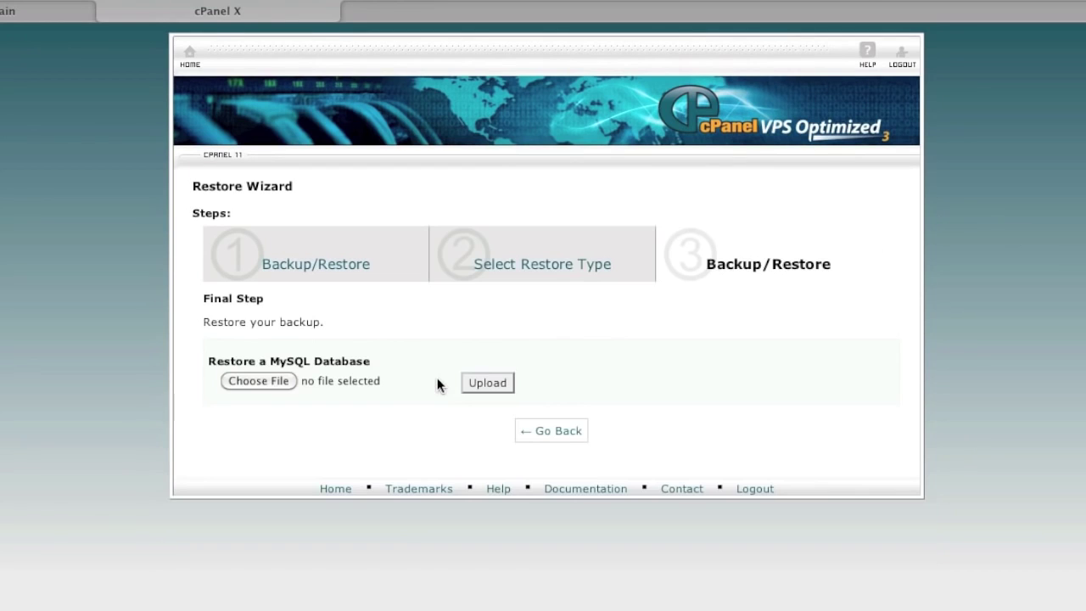
{"action": "left_click", "coordinate": [252, 381]}
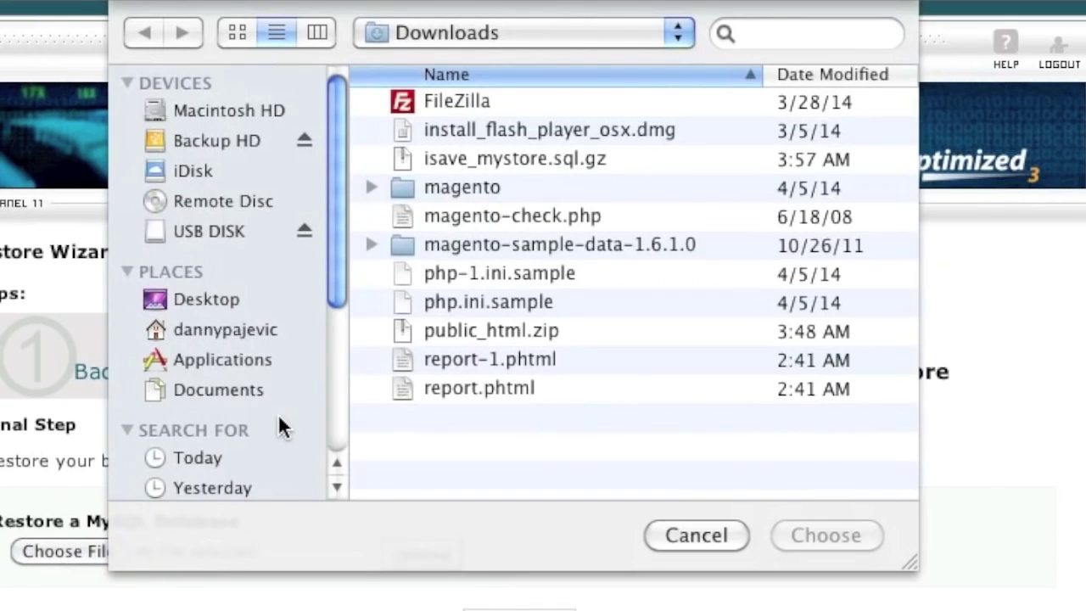
{"action": "left_click", "coordinate": [459, 159]}
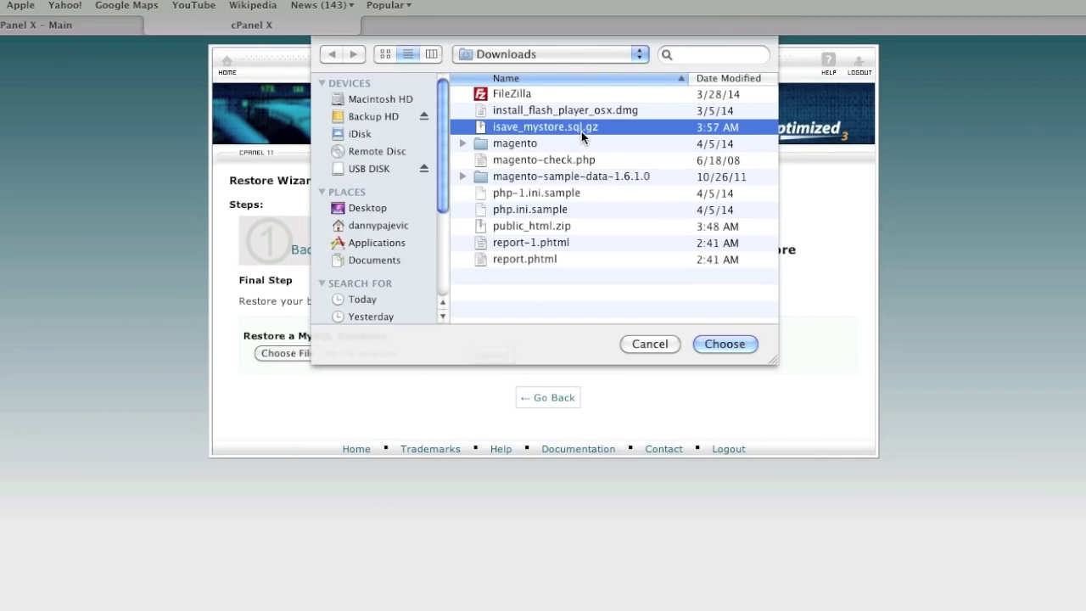
{"action": "left_click", "coordinate": [701, 345]}
{"action": "left_click", "coordinate": [501, 354]}
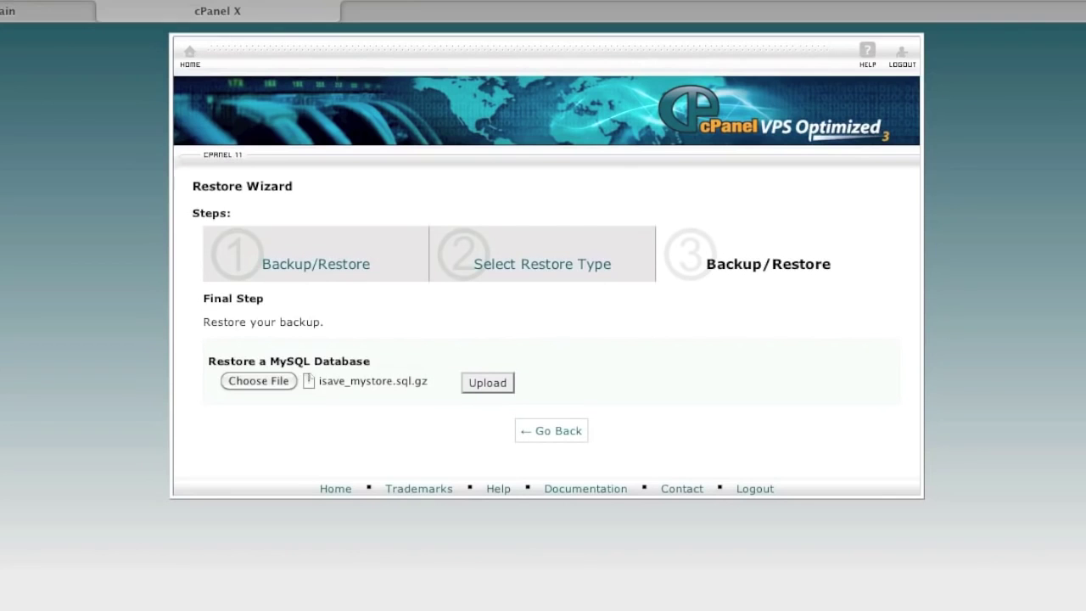
Exit the Restore Wizard and open the MySQL Databases page of the new account
{"action": "left_click", "coordinate": [552, 433]}
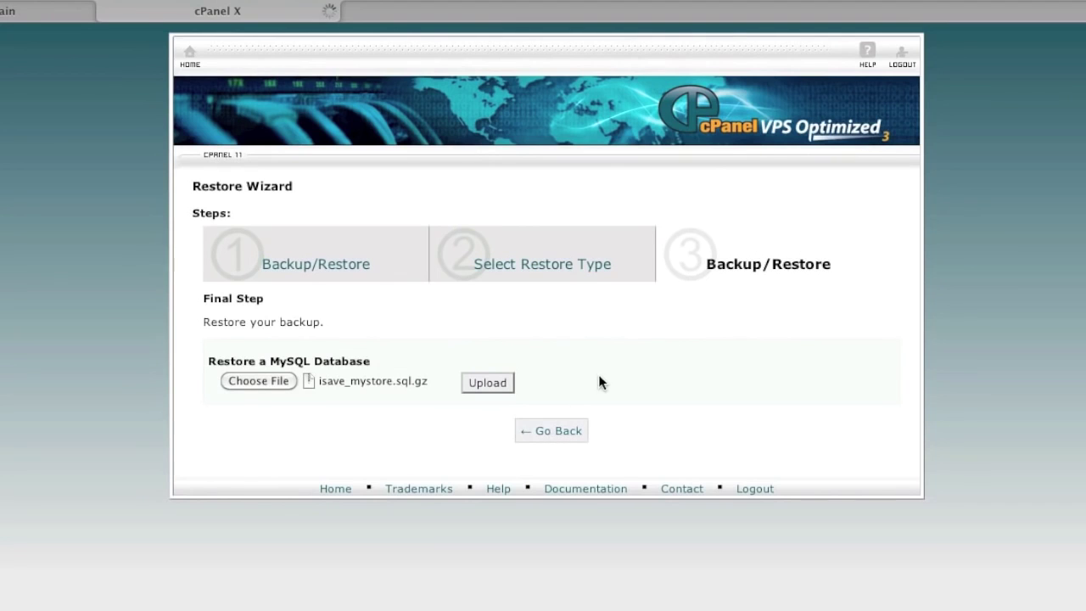
{"action": "left_click", "coordinate": [191, 57]}
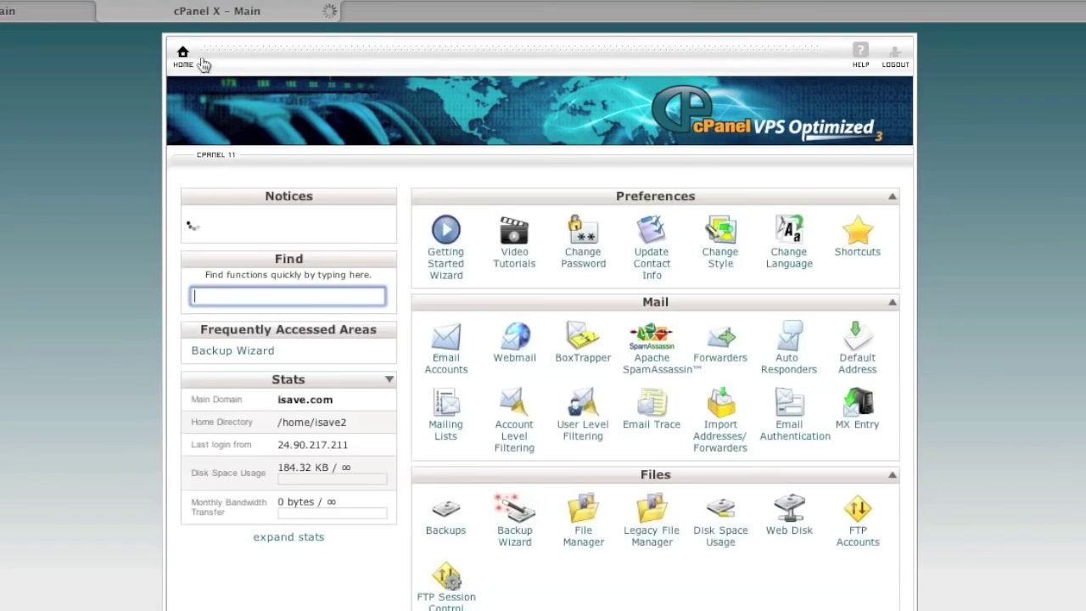
{"action": "scroll", "coordinate": [666, 471], "scroll_direction": "down", "scroll_amount": 6}
{"action": "scroll", "coordinate": [666, 470], "scroll_direction": "down", "scroll_amount": 3}
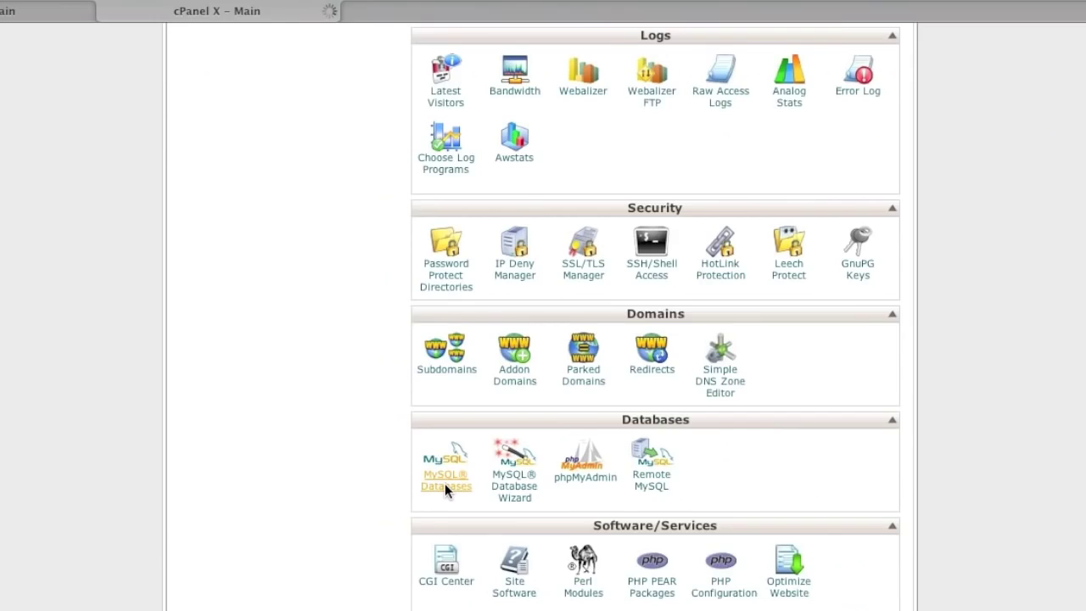
{"action": "left_click", "coordinate": [253, 335]}
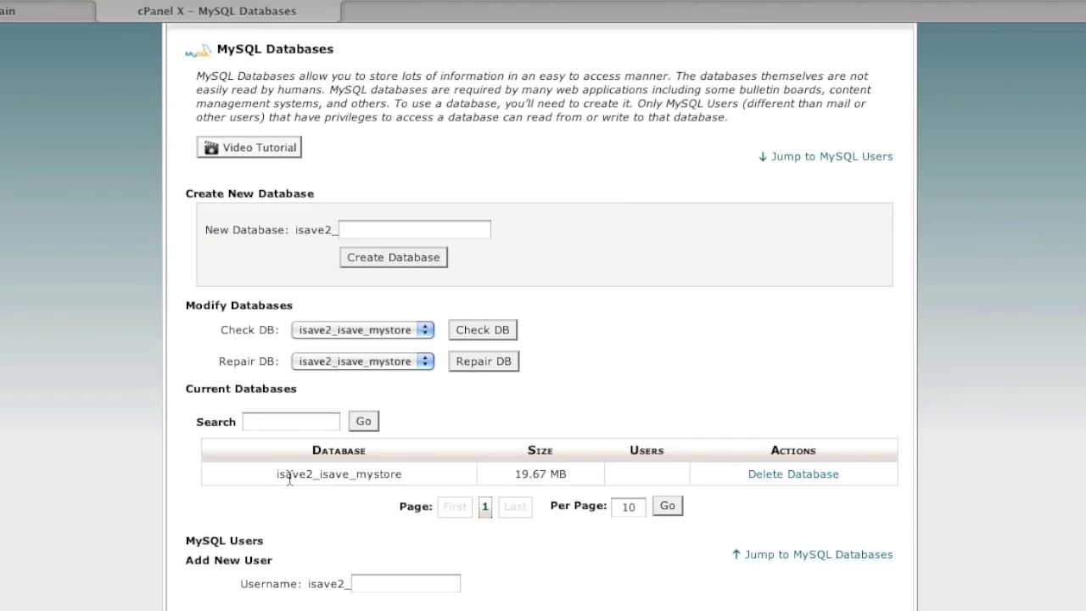
Examine the account prefix in the restored database's name and compare it with the prefix for new MySQL usernames
{"action": "left_click_drag", "start_coordinate": [278, 473], "coordinate": [313, 476]}
{"action": "left_click_drag", "start_coordinate": [315, 476], "coordinate": [318, 476]}
{"action": "scroll", "coordinate": [401, 507], "scroll_direction": "down", "scroll_amount": 2}
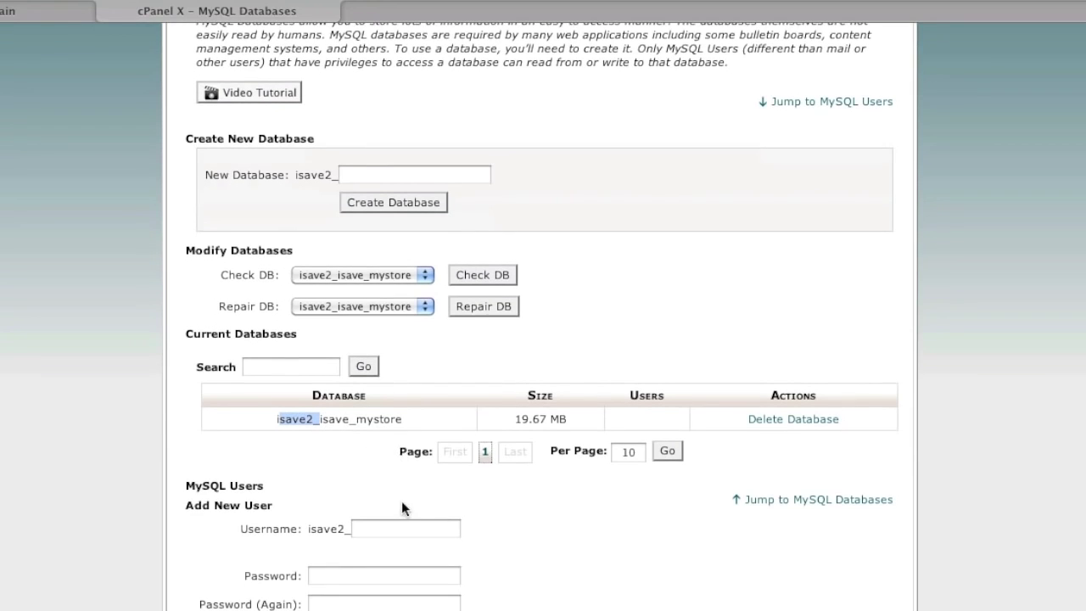
{"action": "left_click_drag", "start_coordinate": [313, 532], "coordinate": [376, 532]}
{"action": "left_click", "coordinate": [375, 533]}
{"action": "left_click_drag", "start_coordinate": [337, 532], "coordinate": [307, 532]}
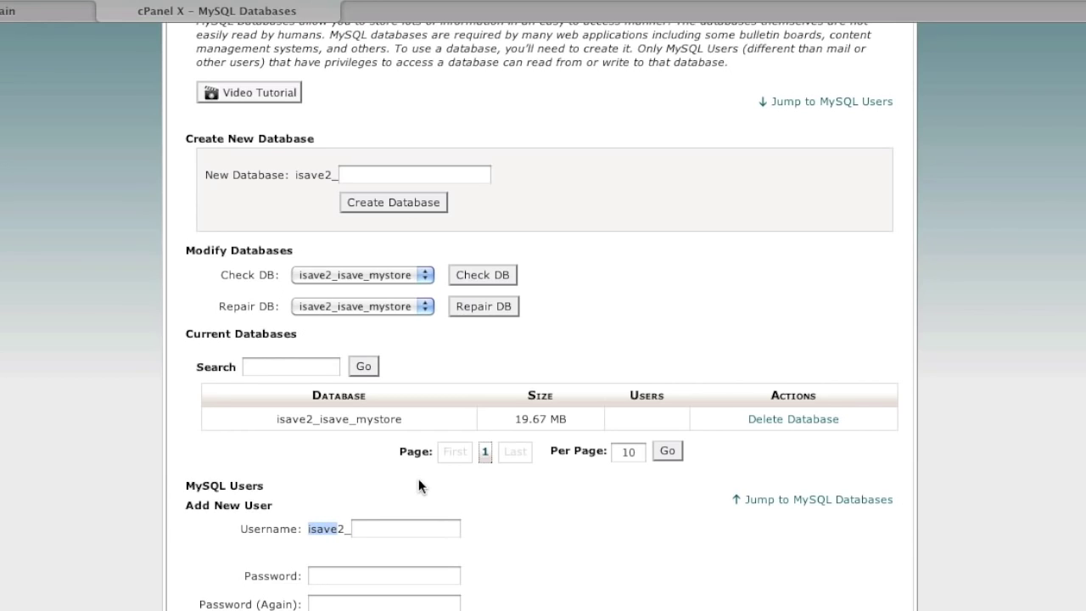
{"action": "left_click_drag", "start_coordinate": [320, 419], "coordinate": [351, 420]}
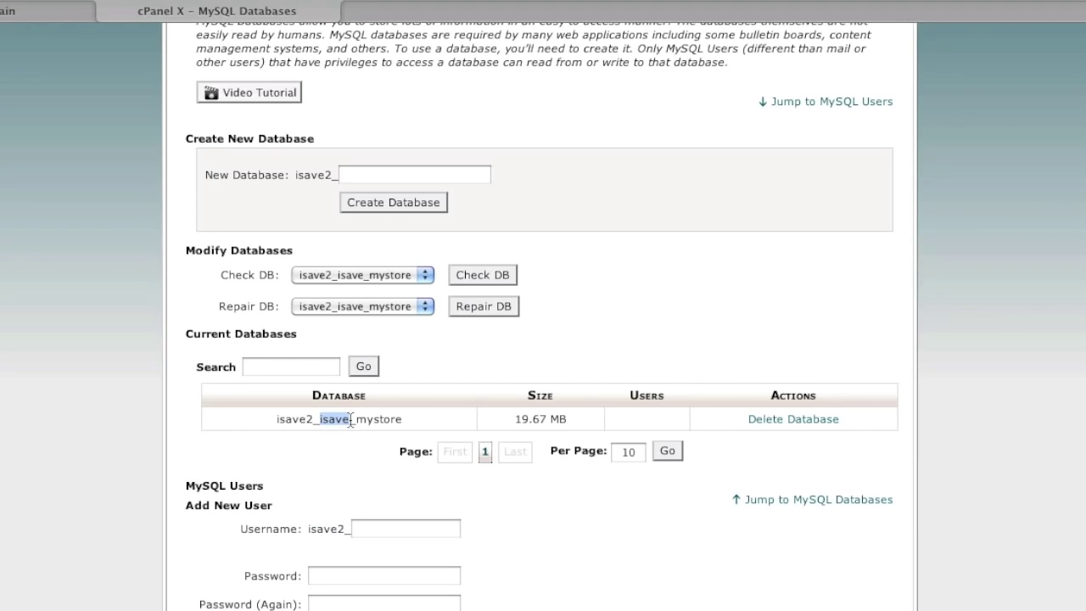
Create the MySQL user isave2_admin, entering and confirming its password, and return to the MySQL Databases page
{"action": "left_click_drag", "start_coordinate": [350, 419], "coordinate": [351, 422]}
{"action": "left_click", "coordinate": [375, 530]}
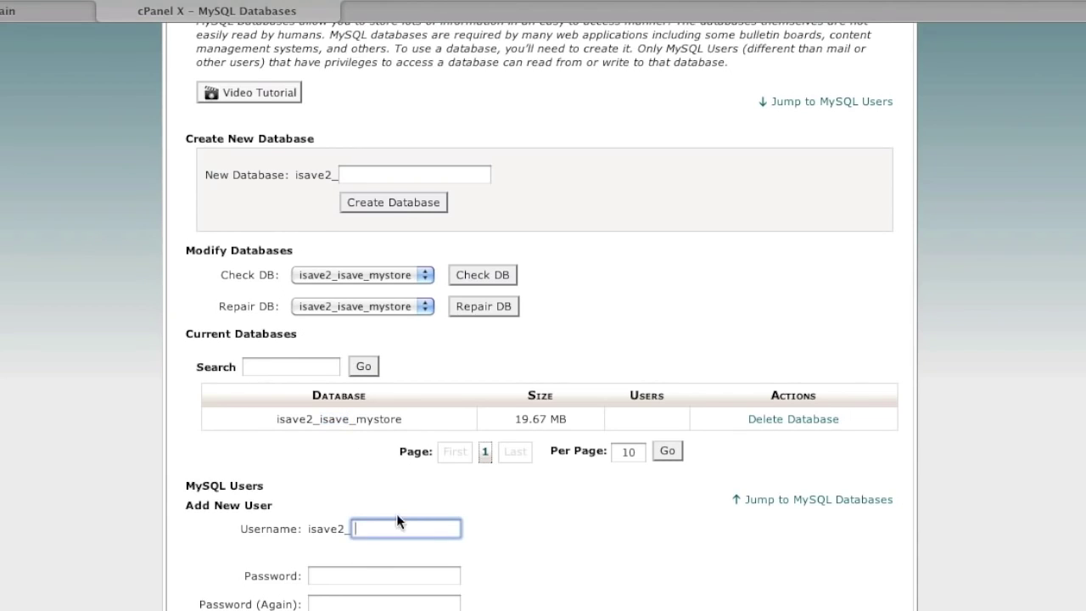
{"action": "type", "text": "admin"}
{"action": "key", "text": "Tab"}
{"action": "type", "text": "••••••"}
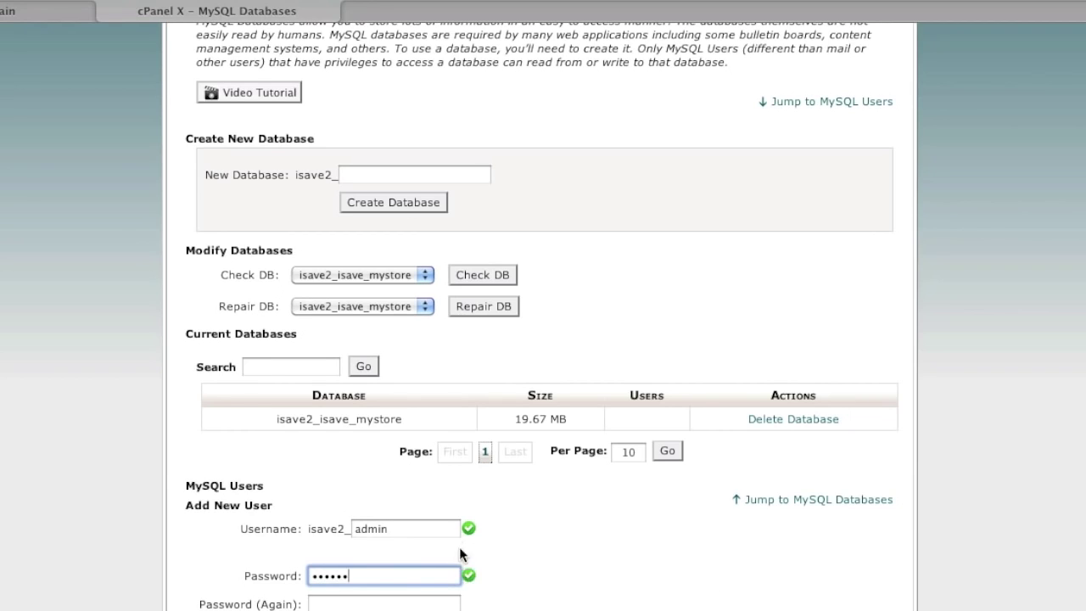
{"action": "left_click", "coordinate": [342, 603]}
{"action": "type", "text": "••••••"}
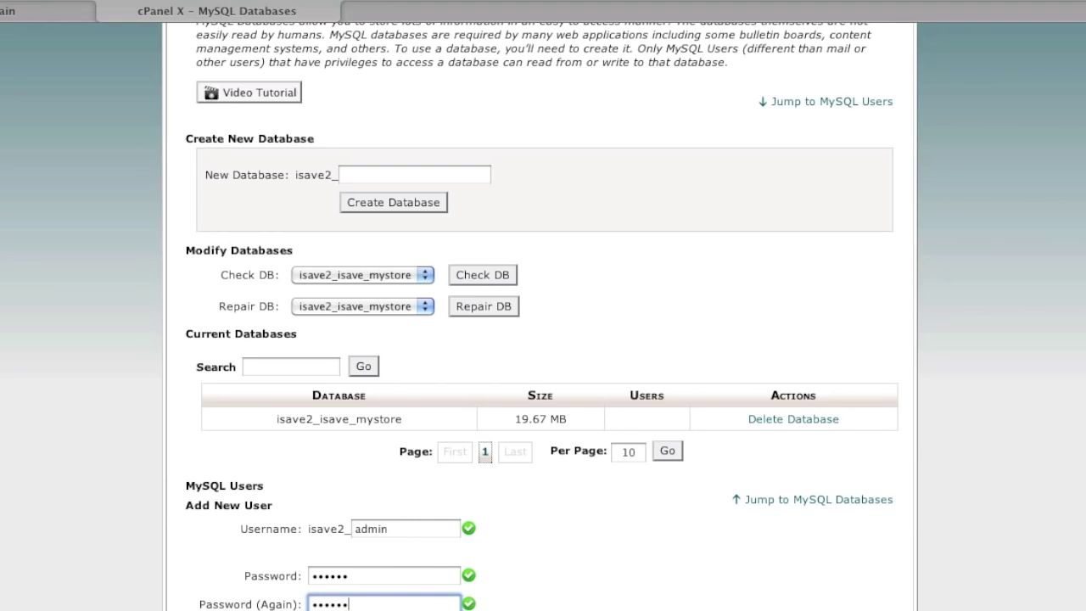
{"action": "scroll", "coordinate": [407, 596], "scroll_direction": "down", "scroll_amount": 4}
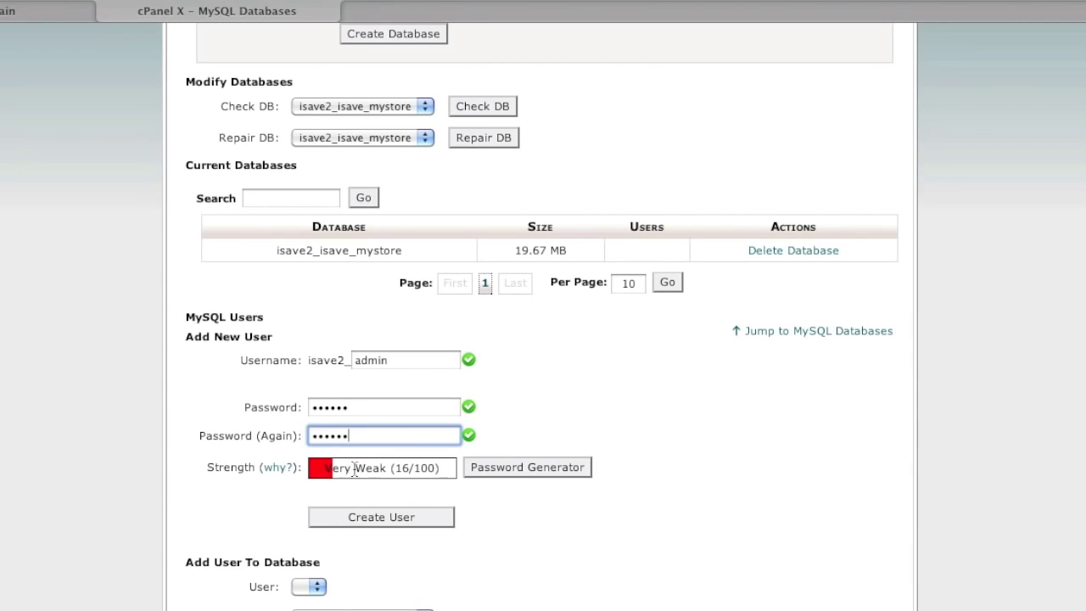
{"action": "mouse_move", "coordinate": [360, 471]}
{"action": "left_mouse_down"}
{"action": "mouse_move", "coordinate": [434, 471]}
{"action": "mouse_move", "coordinate": [362, 473]}
{"action": "left_mouse_up"}
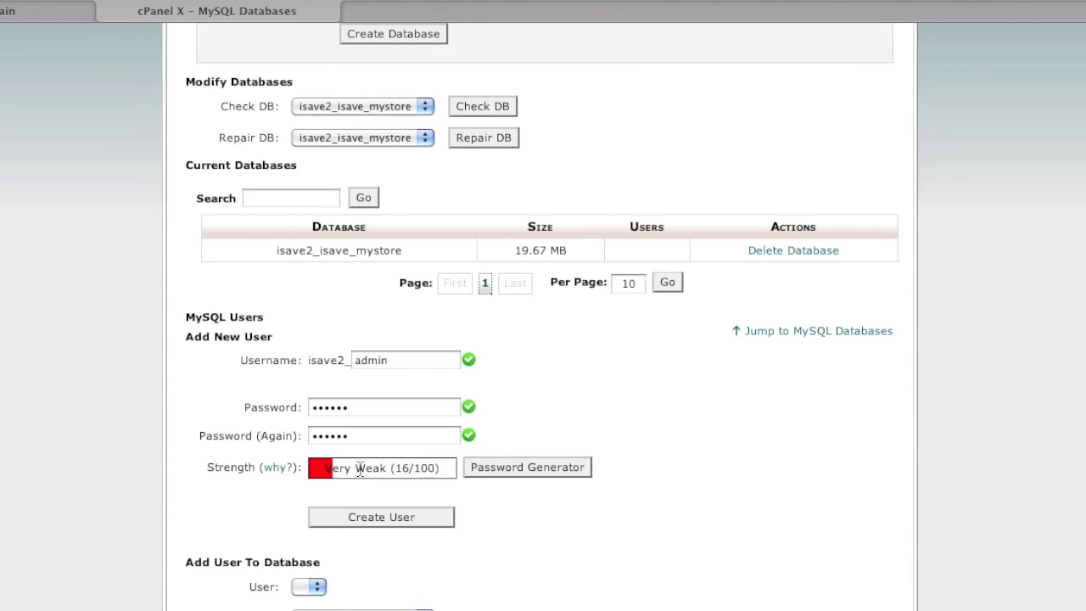
{"action": "left_click", "coordinate": [386, 516]}
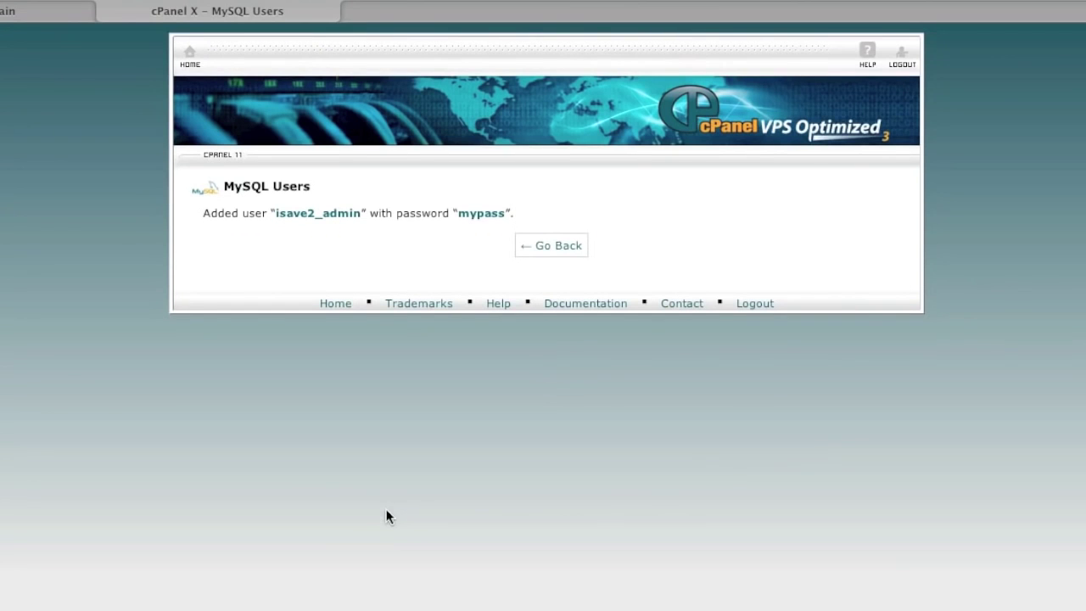
{"action": "left_click", "coordinate": [562, 251]}
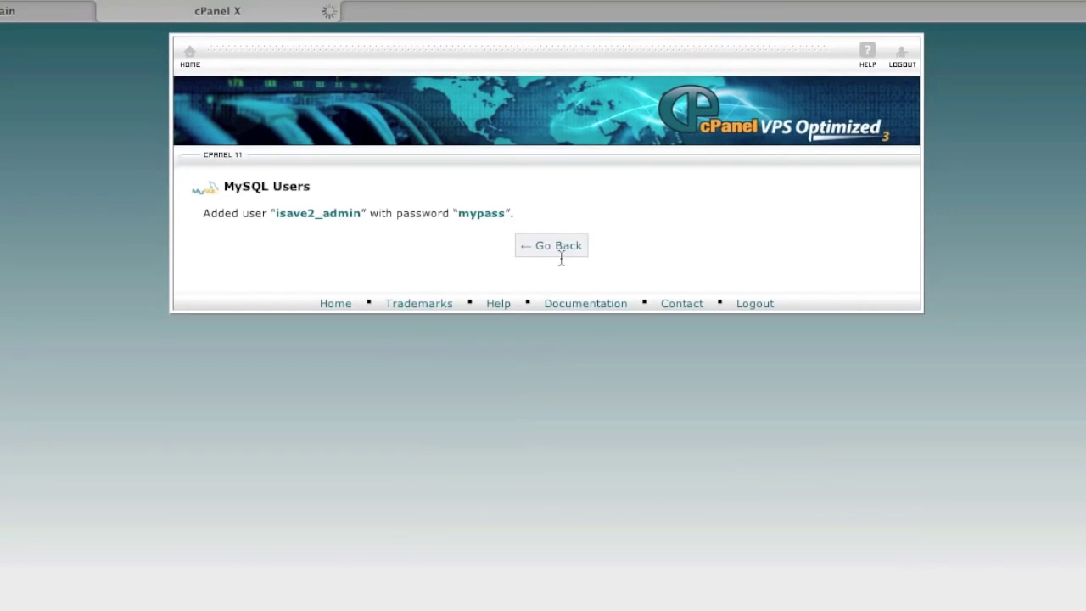
Add the user isave2_admin to the database isave2_isave_mystore with all privileges
{"action": "scroll", "coordinate": [496, 466], "scroll_direction": "down", "scroll_amount": 3}
{"action": "scroll", "coordinate": [483, 536], "scroll_direction": "down", "scroll_amount": 4}
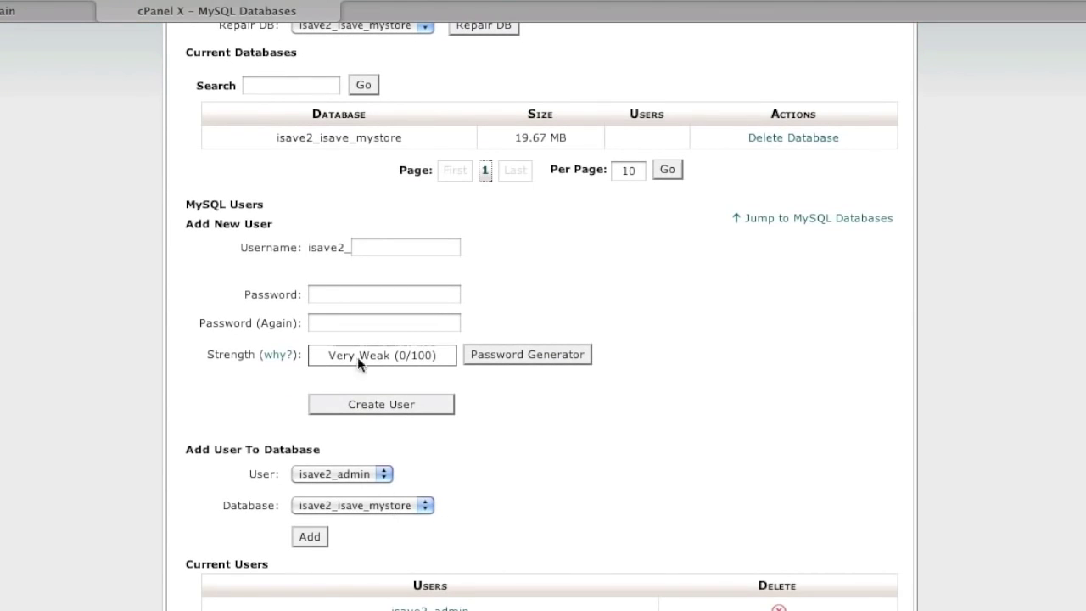
{"action": "left_click", "coordinate": [325, 475]}
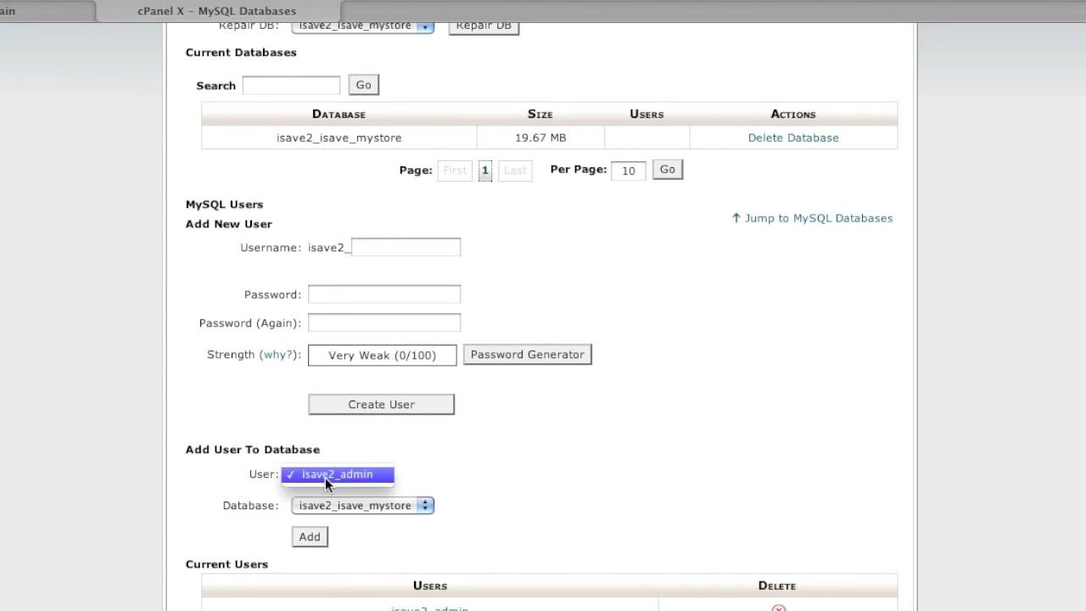
{"action": "left_click", "coordinate": [328, 504]}
{"action": "left_click", "coordinate": [328, 506]}
{"action": "left_click", "coordinate": [313, 534]}
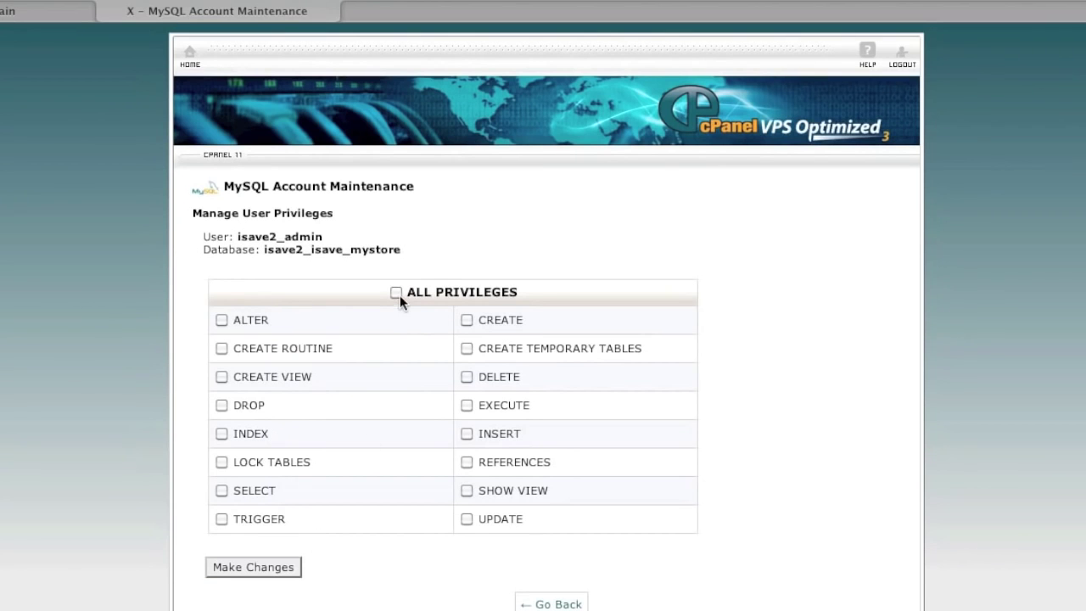
{"action": "left_click", "coordinate": [396, 292]}
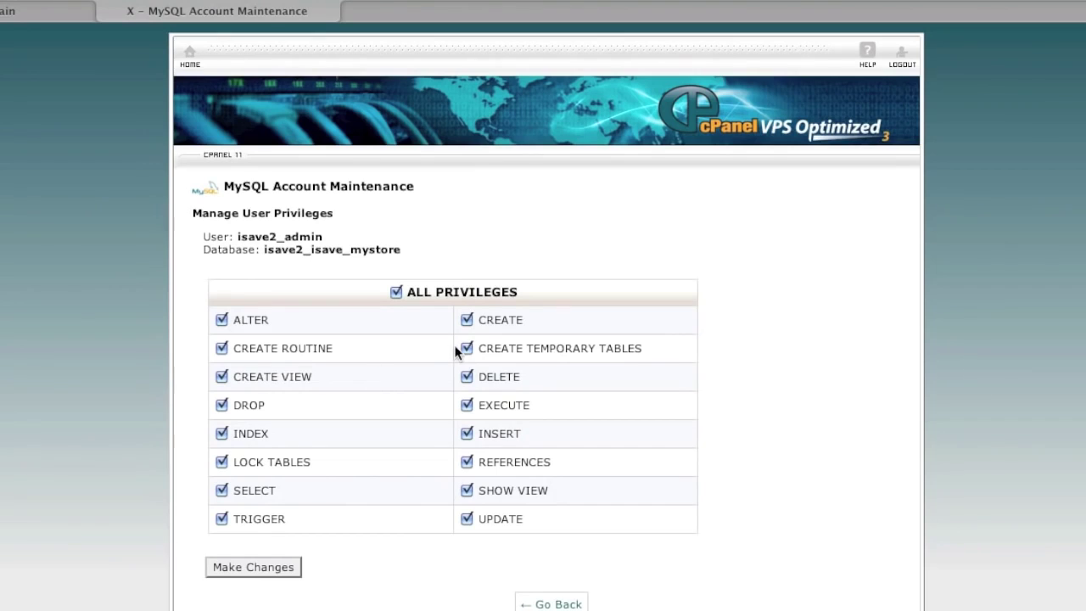
{"action": "left_click", "coordinate": [273, 563]}
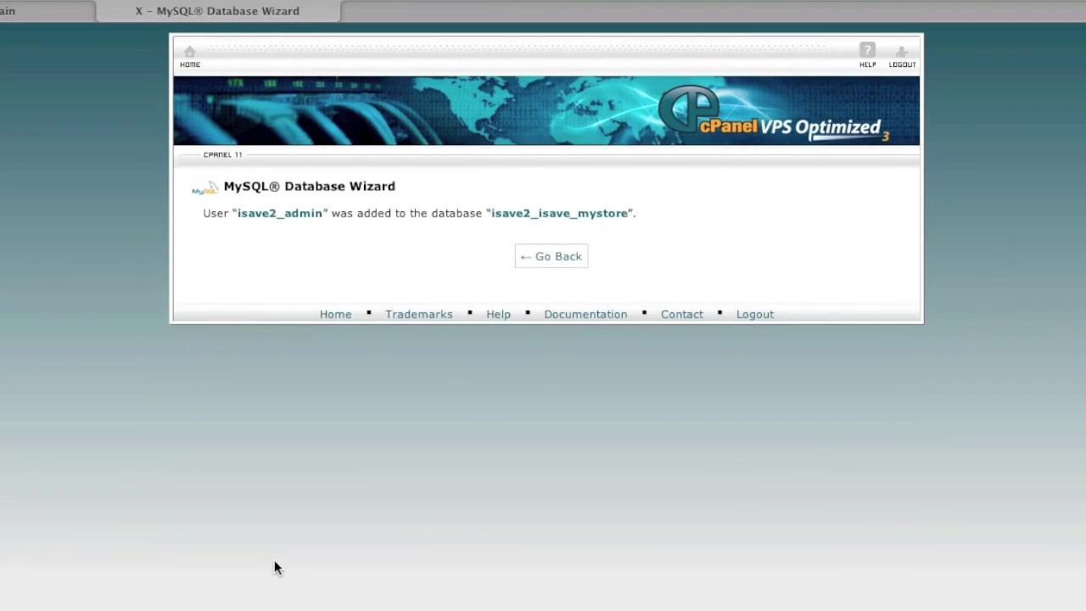
{"action": "left_click", "coordinate": [565, 254]}
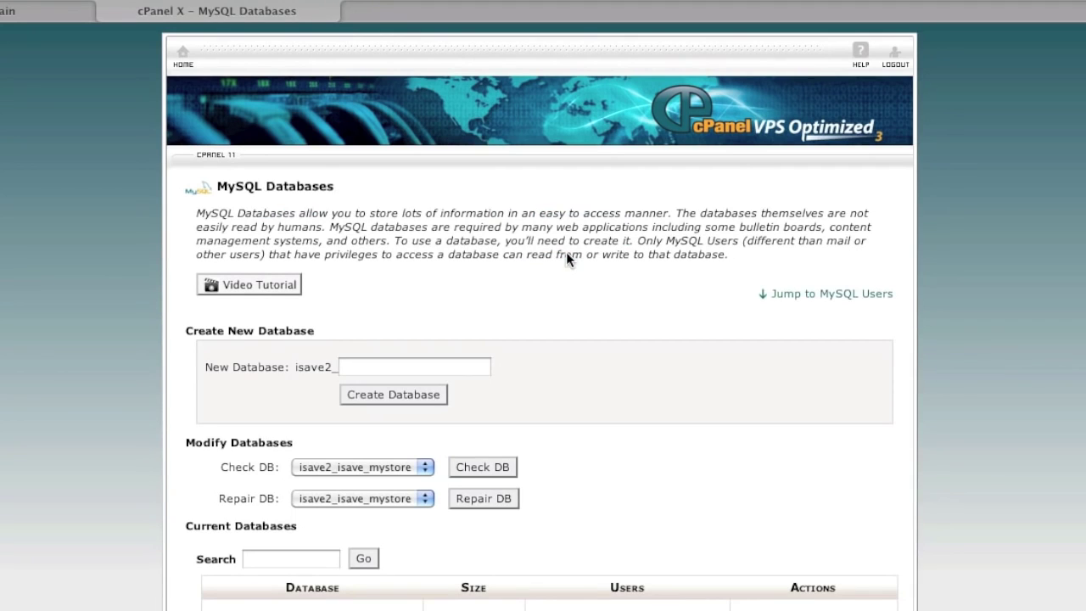
Open the File Manager of the new account at the Home Directory with hidden files shown
{"action": "left_click", "coordinate": [184, 54]}
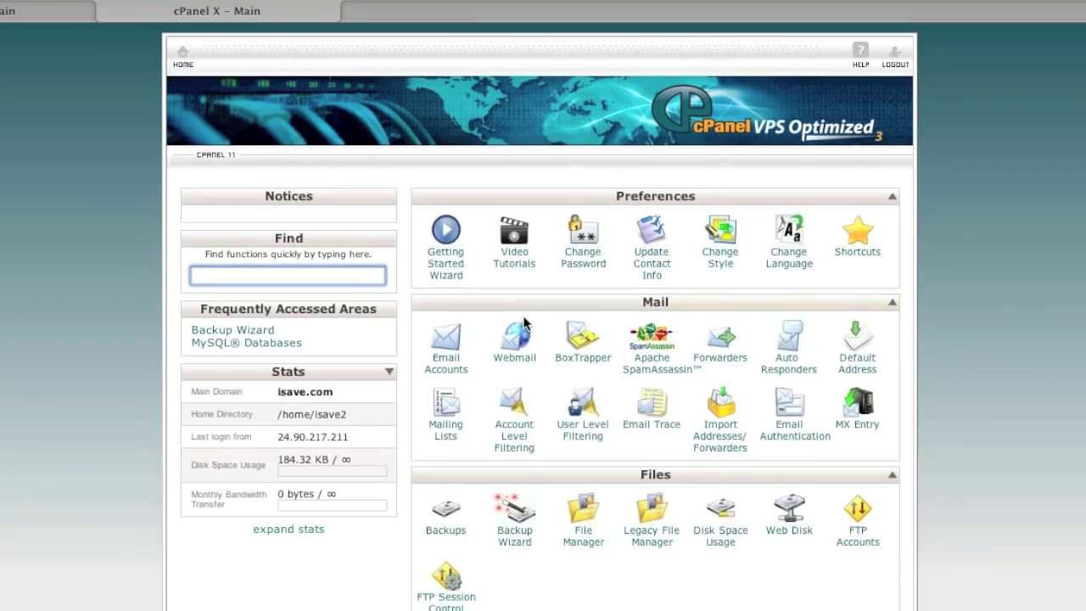
{"action": "scroll", "coordinate": [604, 417], "scroll_direction": "down", "scroll_amount": 1}
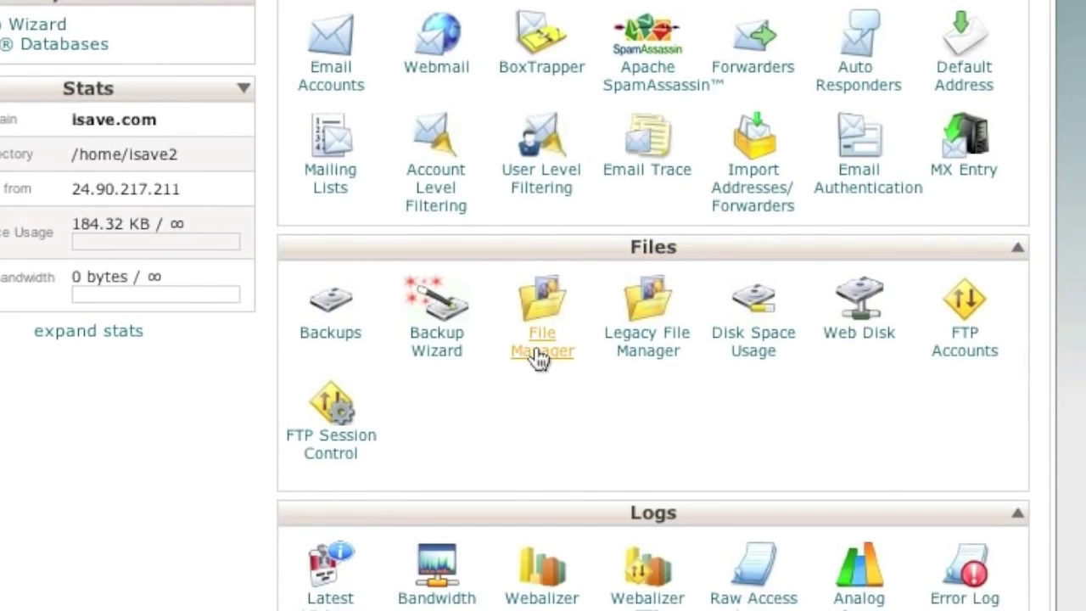
{"action": "left_click", "coordinate": [539, 358]}
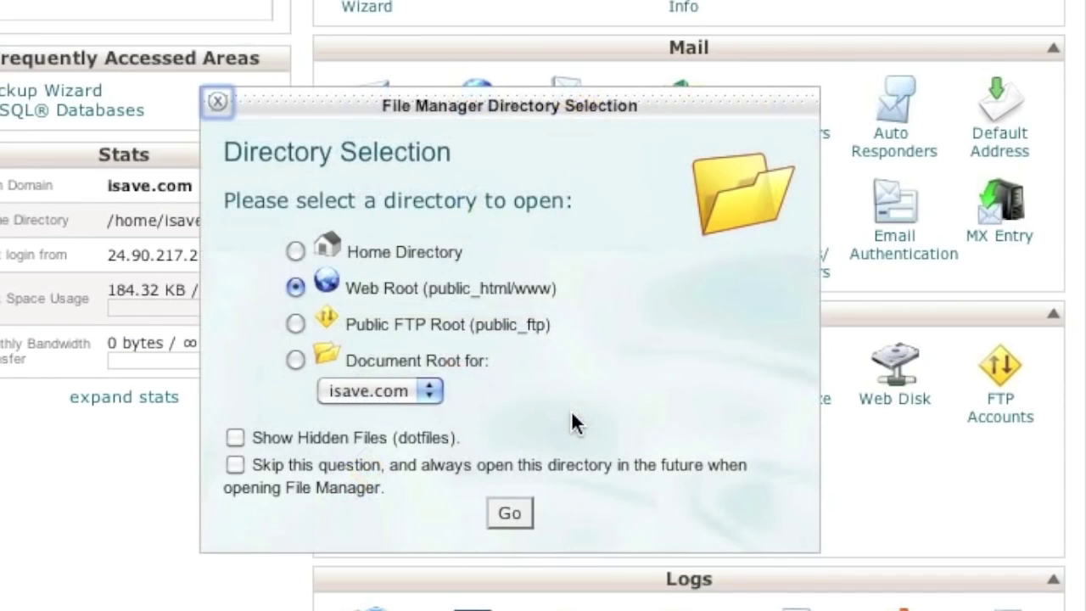
{"action": "left_click", "coordinate": [295, 250]}
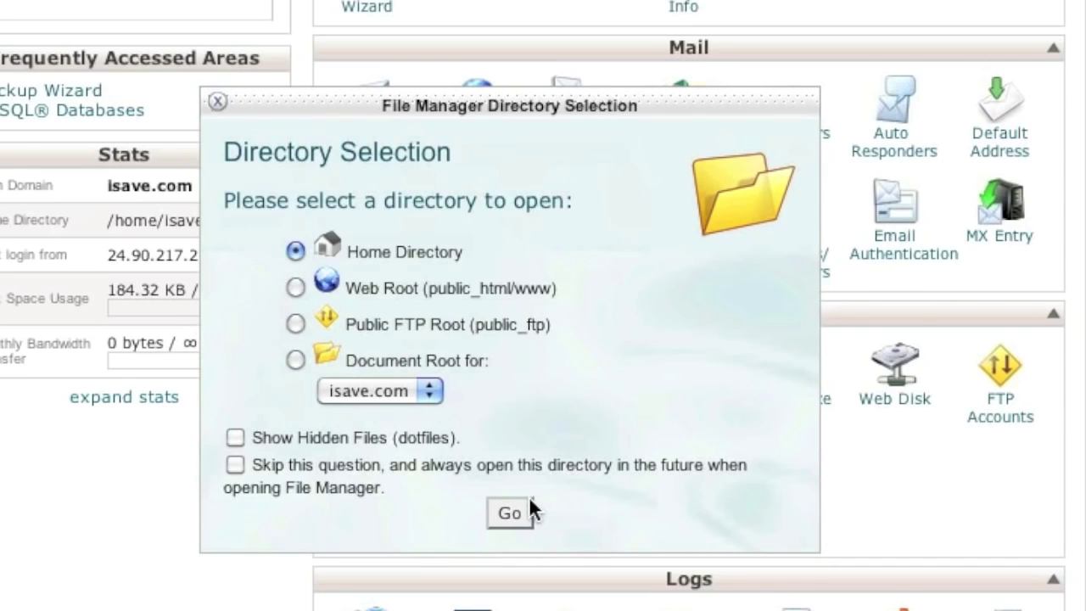
{"action": "left_click", "coordinate": [235, 437]}
{"action": "left_click", "coordinate": [507, 514]}
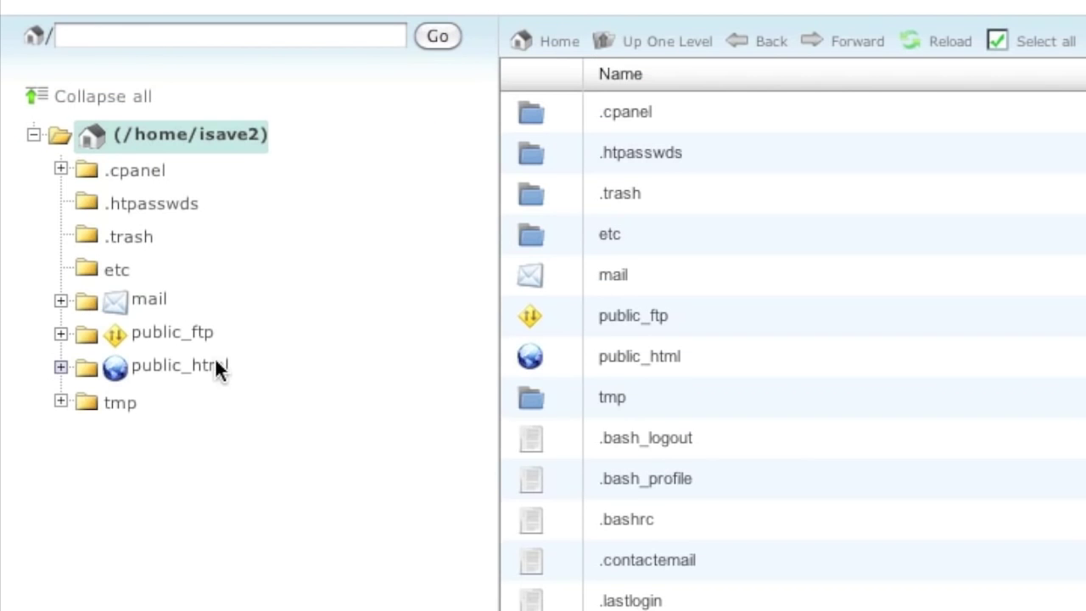
Inspect the contents of the public_html folder and return to the home directory
{"action": "left_click", "coordinate": [217, 363]}
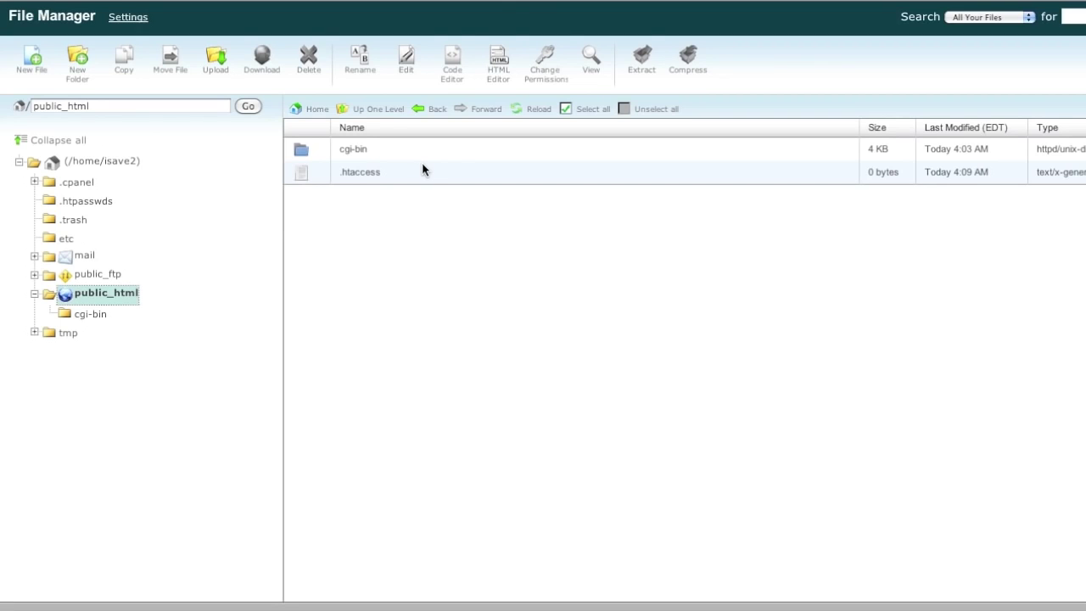
{"action": "left_click", "coordinate": [96, 161]}
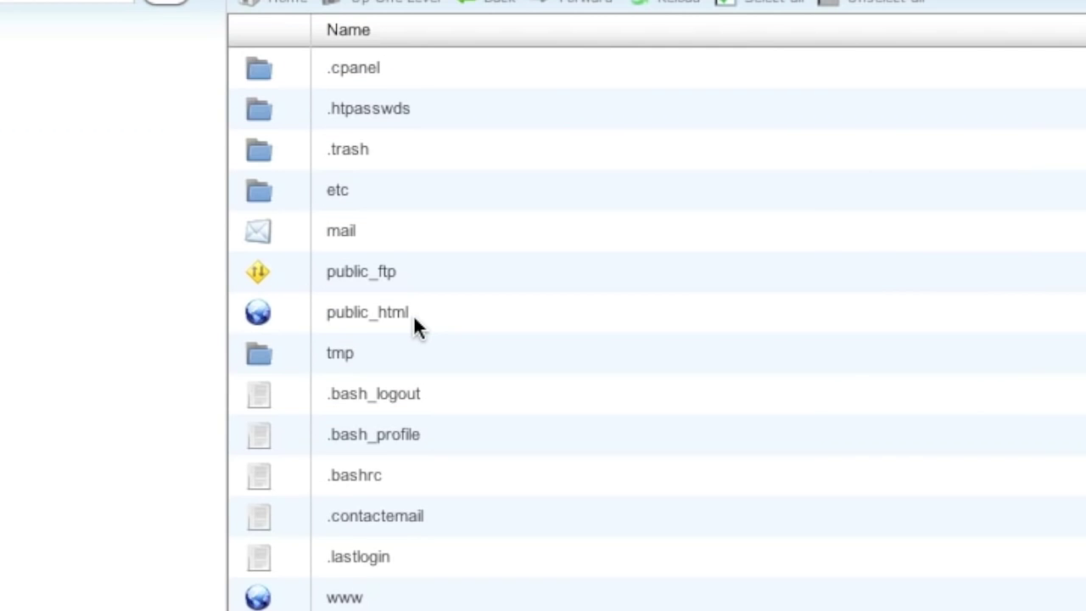
{"action": "double_click", "coordinate": [414, 318]}
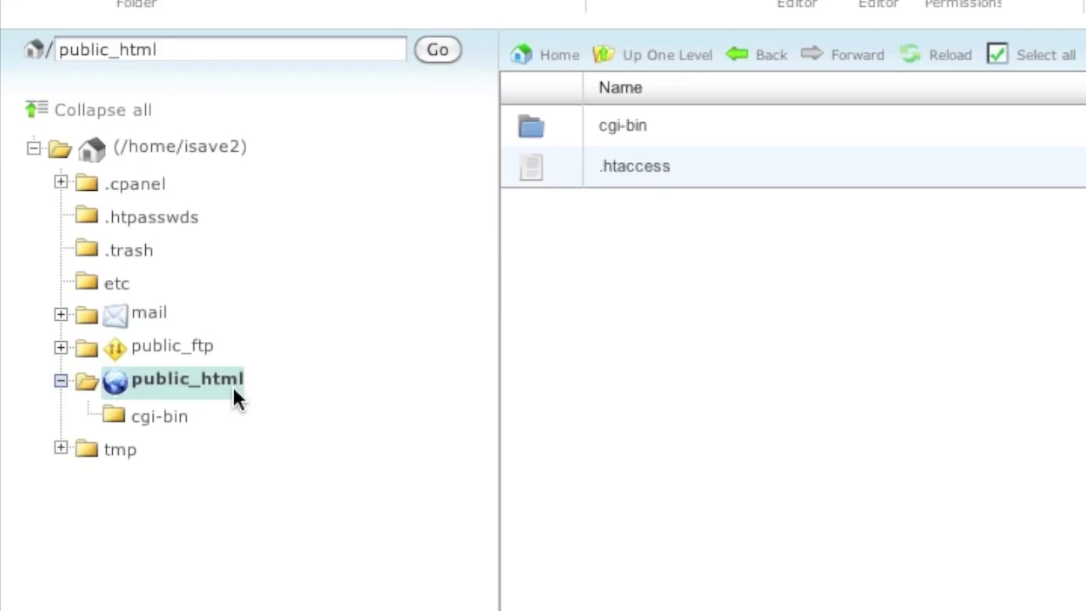
{"action": "left_click", "coordinate": [222, 151]}
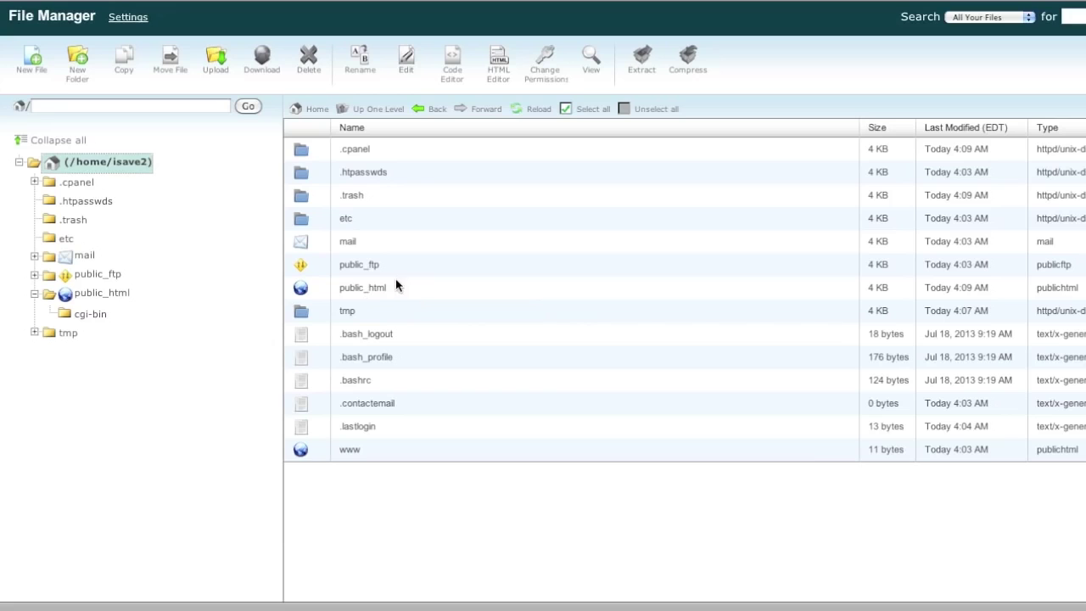
Upload public_html.zip from the Downloads folder into the account's public_html folder and return to that folder
{"action": "double_click", "coordinate": [408, 290]}
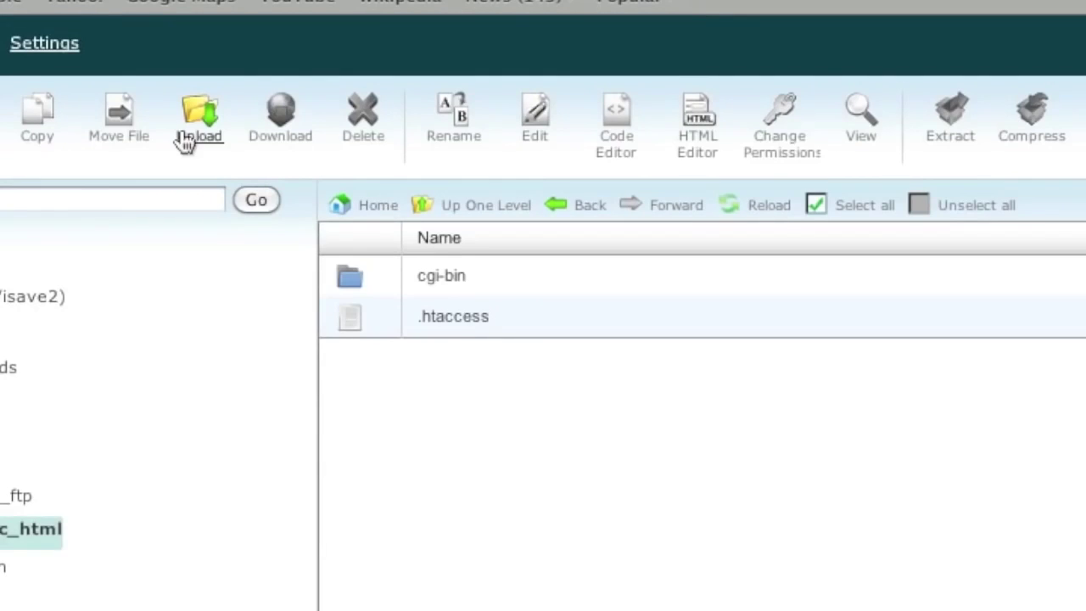
{"action": "left_click", "coordinate": [88, 66]}
{"action": "left_click", "coordinate": [60, 116]}
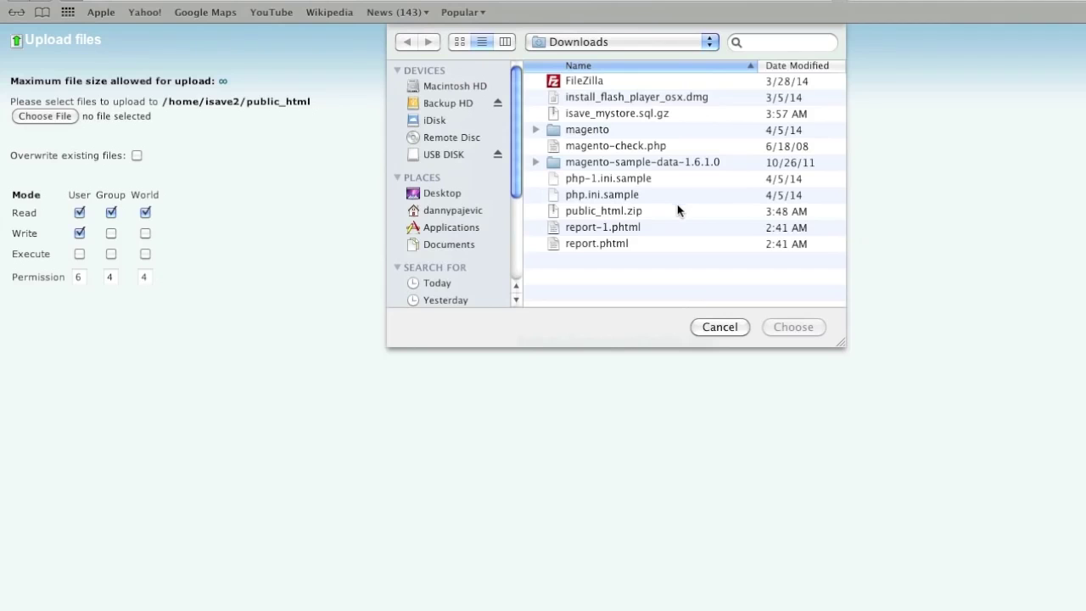
{"action": "left_click", "coordinate": [638, 210]}
{"action": "left_click", "coordinate": [793, 326]}
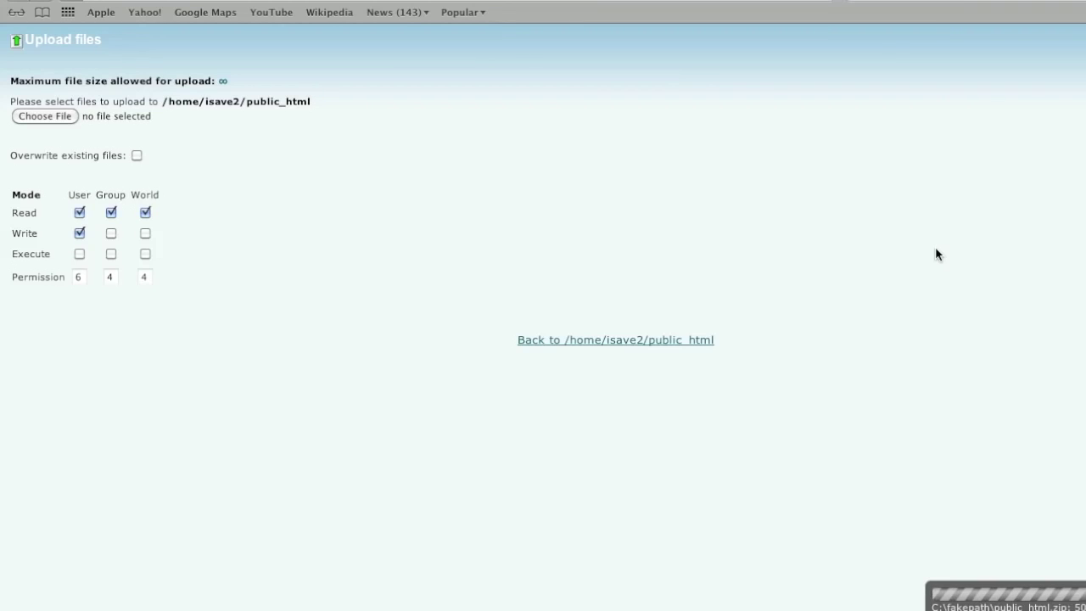
{"action": "left_click", "coordinate": [588, 341]}
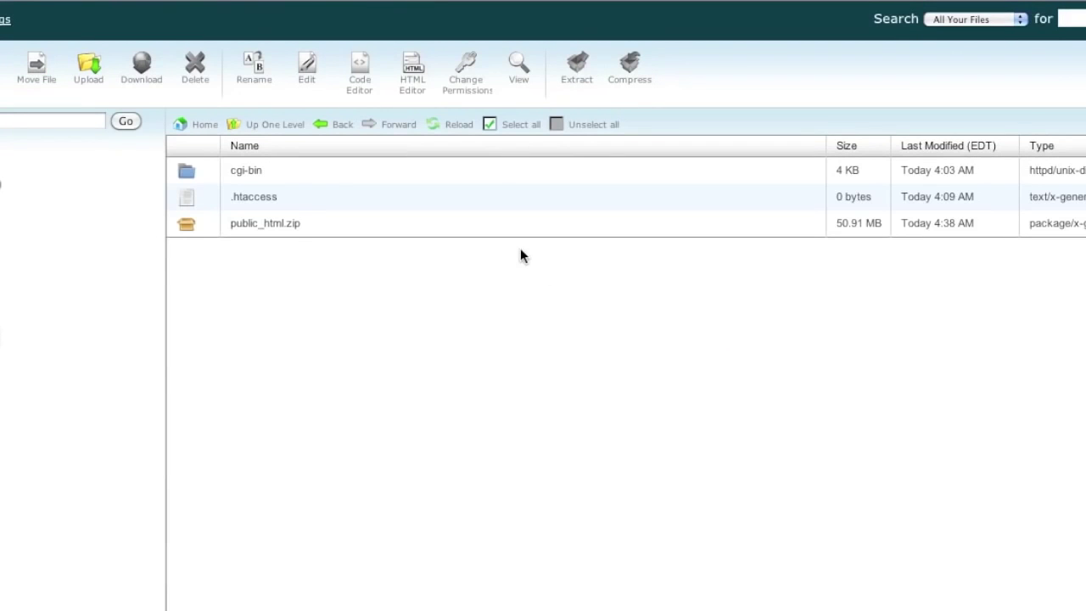
Extract public_html.zip into /public_html and dismiss the extraction results
{"action": "left_click", "coordinate": [497, 225]}
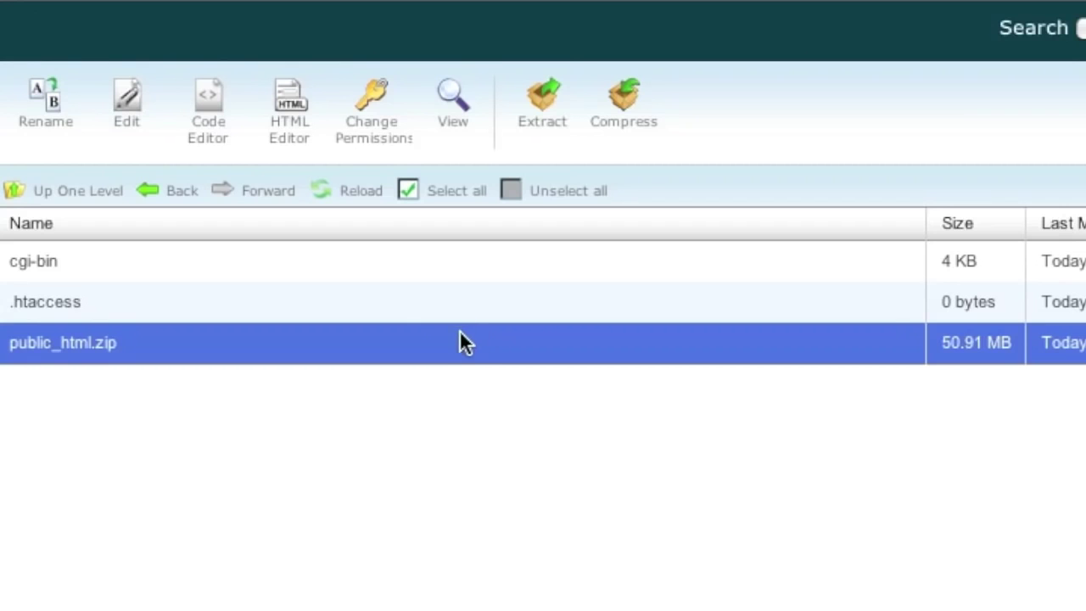
{"action": "left_click", "coordinate": [547, 98]}
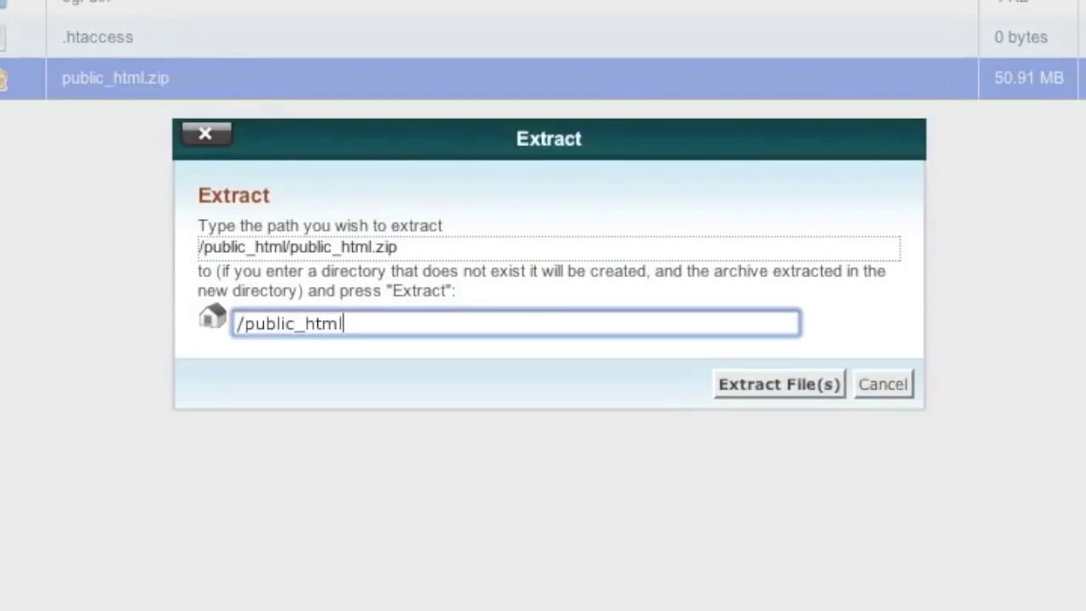
{"action": "left_click", "coordinate": [799, 402]}
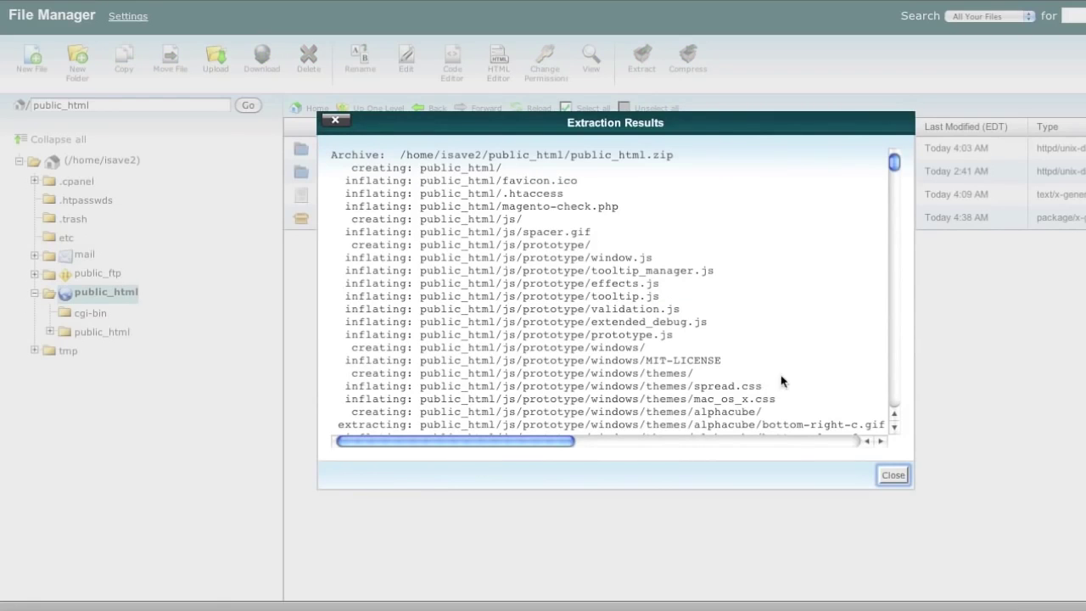
{"action": "left_click", "coordinate": [890, 476]}
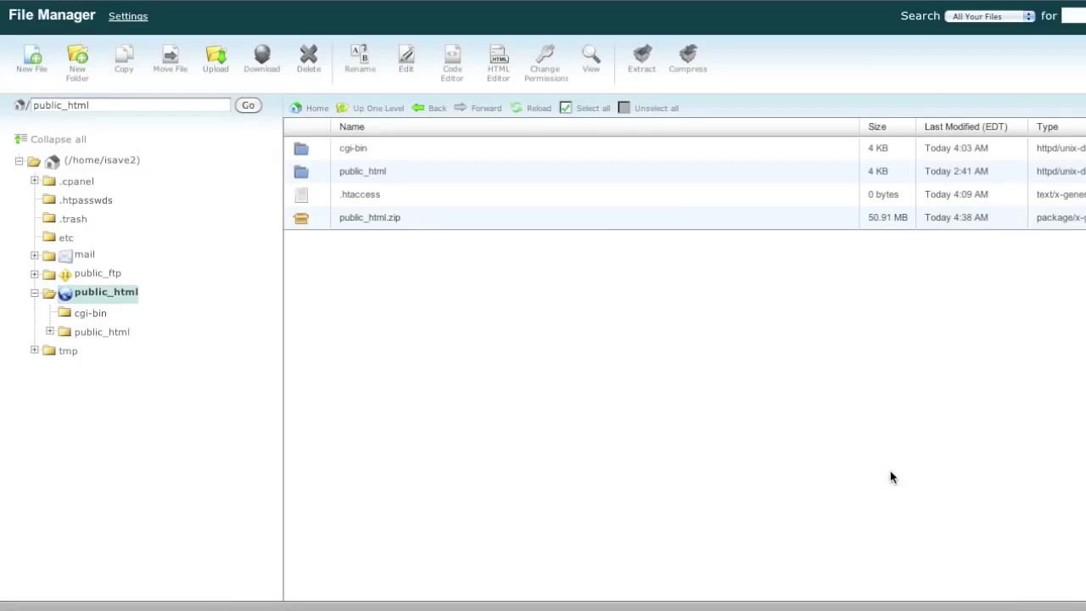
Delete the archive public_html.zip from the public_html folder
{"action": "left_click", "coordinate": [486, 222]}
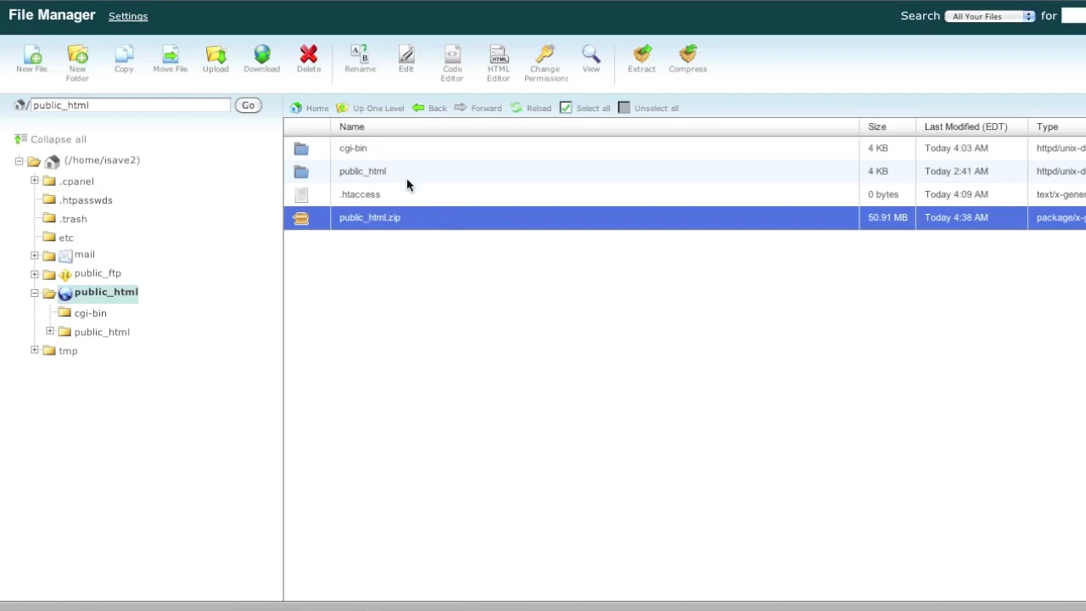
{"action": "left_click", "coordinate": [308, 59]}
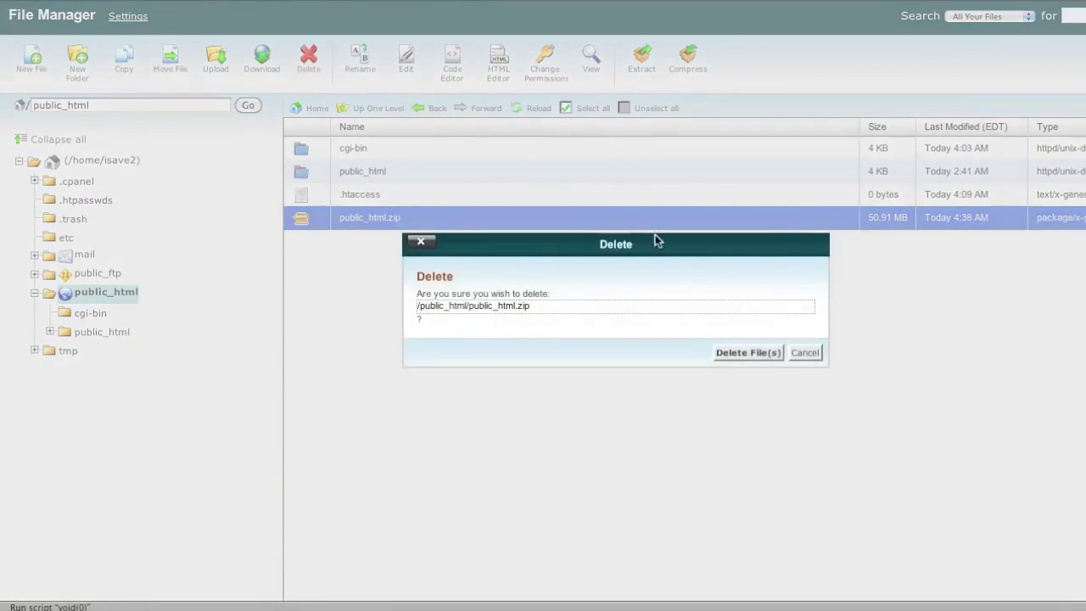
{"action": "left_click", "coordinate": [719, 346]}
Open the public_html folder nested inside public_html and select all of its files and folders
{"action": "left_click", "coordinate": [453, 172]}
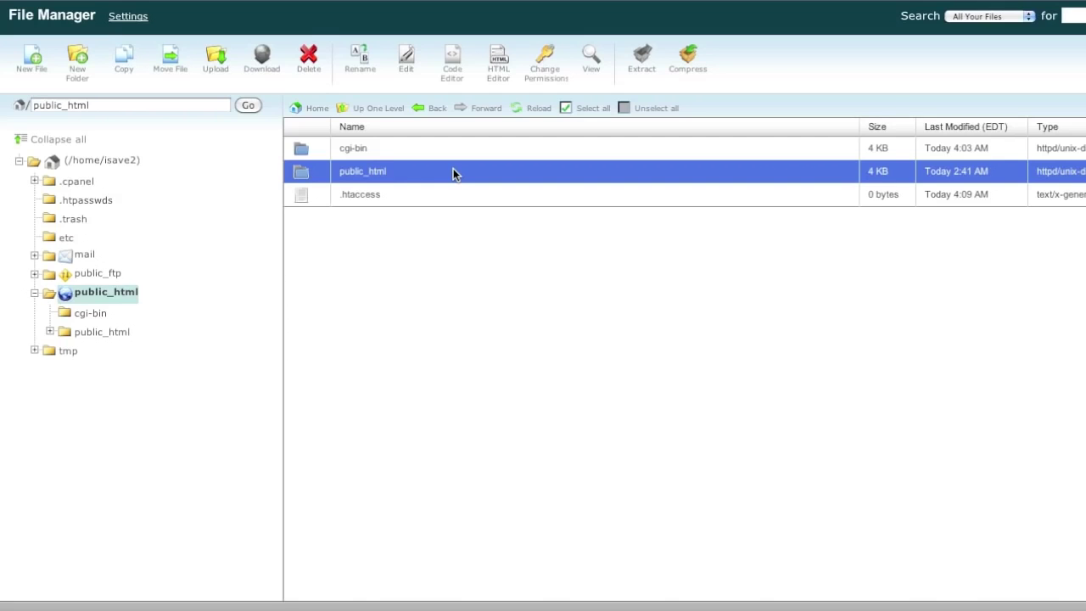
{"action": "left_click", "coordinate": [453, 172]}
{"action": "double_click", "coordinate": [453, 172]}
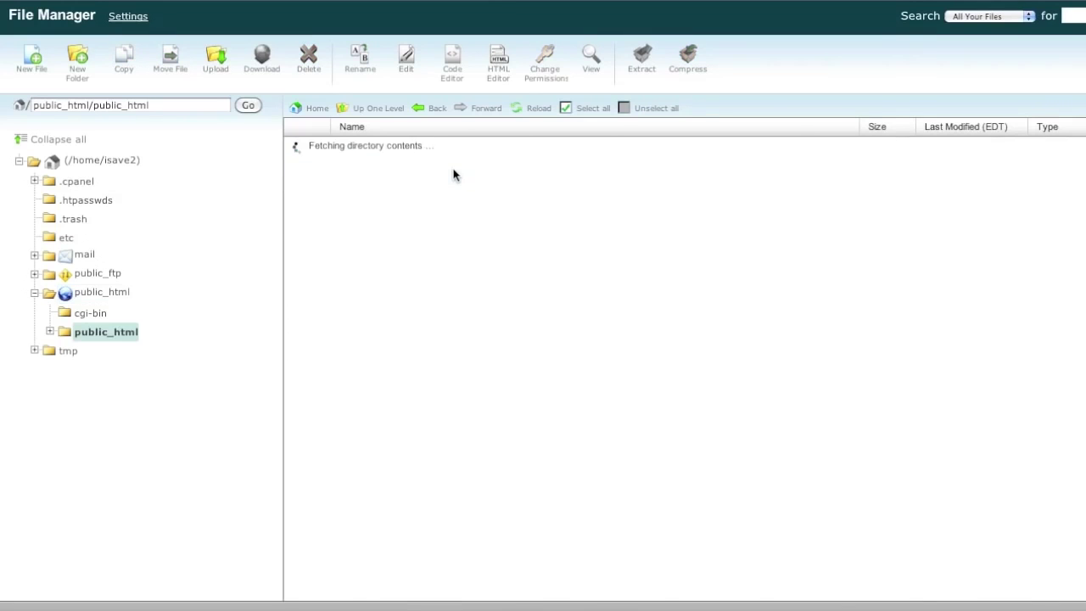
{"action": "left_click", "coordinate": [472, 151]}
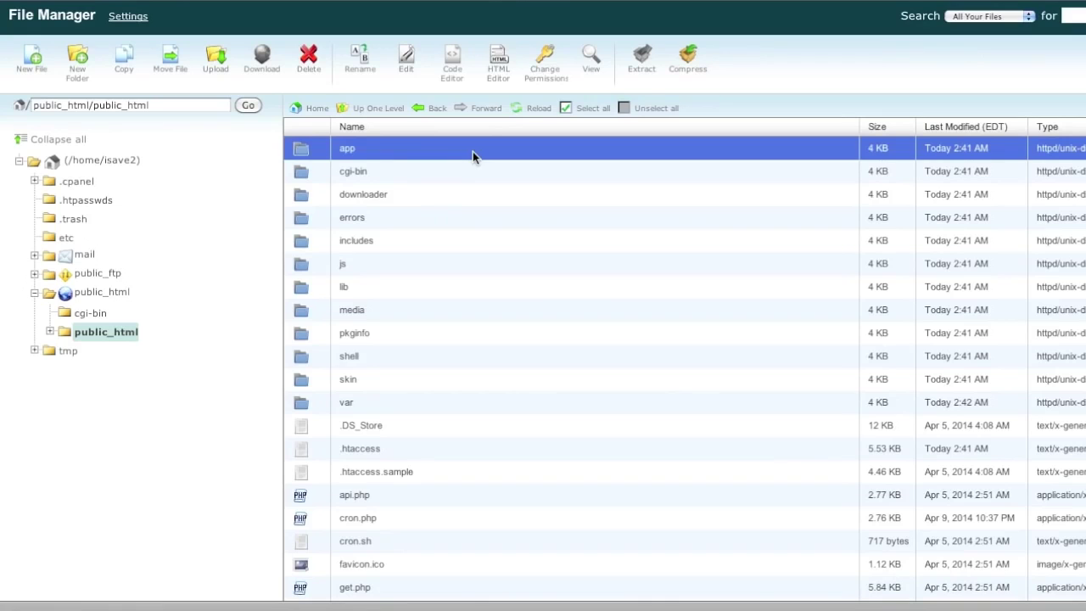
{"action": "scroll", "coordinate": [529, 226], "scroll_direction": "down", "scroll_amount": 3}
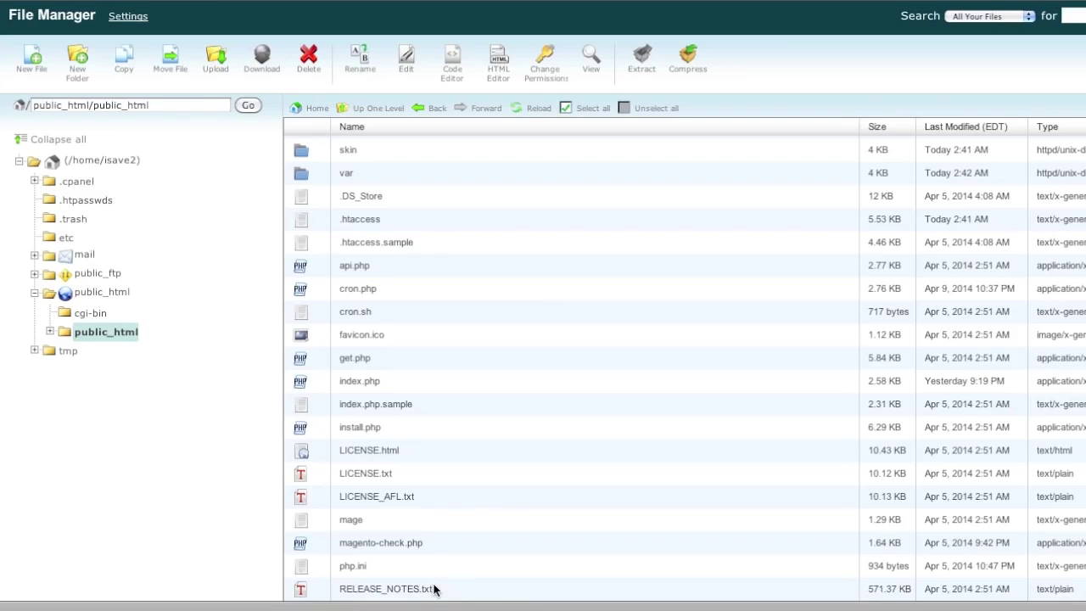
{"action": "key", "text": "ctrl+a"}
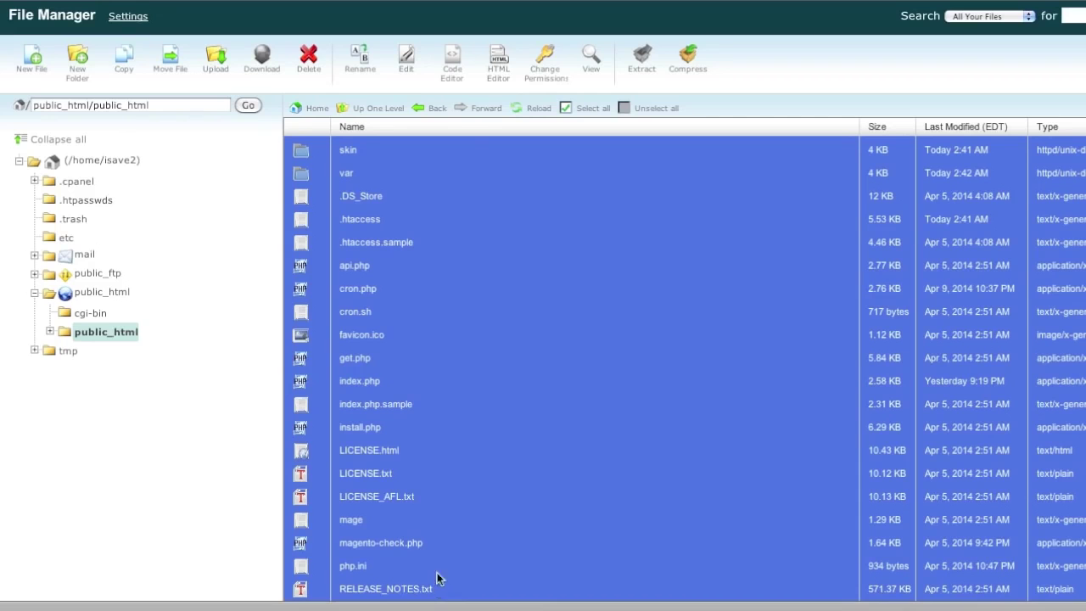
{"action": "scroll", "coordinate": [491, 368], "scroll_direction": "up", "scroll_amount": 5}
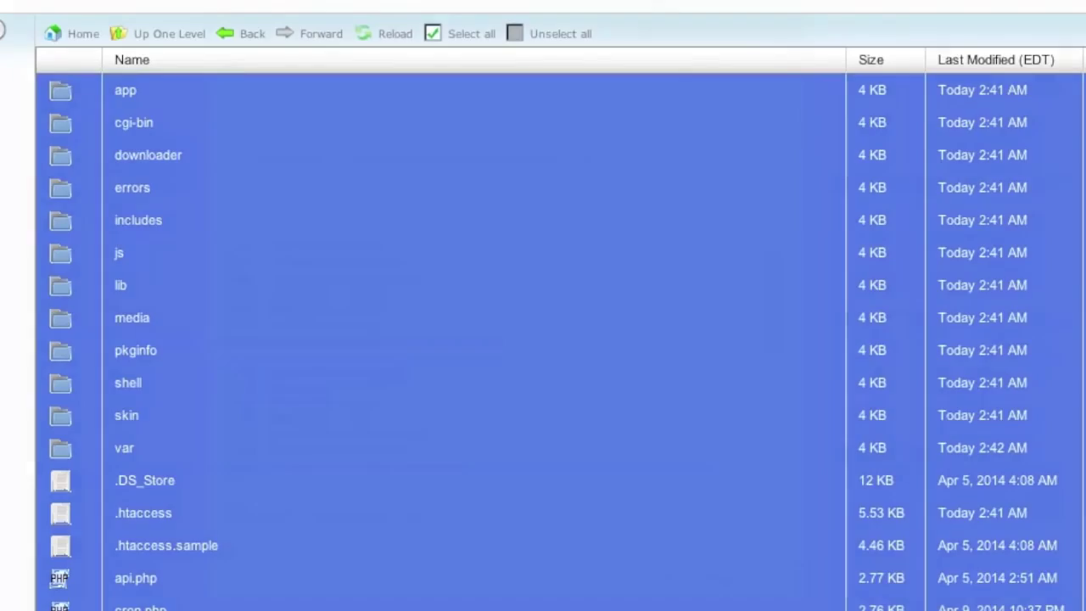
Move the selected files and folders to /public_html
{"action": "left_click", "coordinate": [298, 100]}
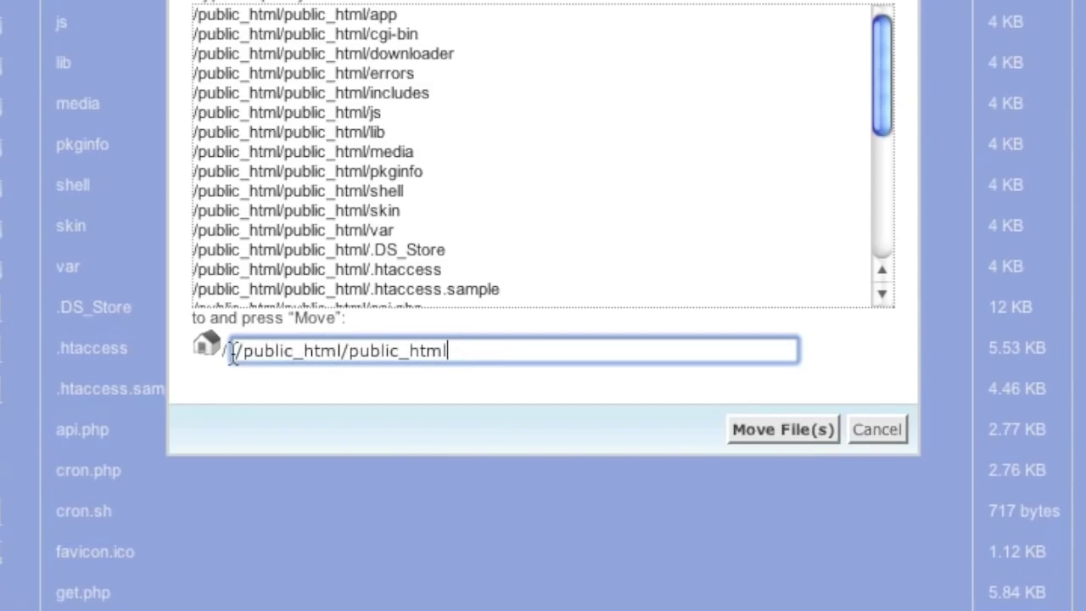
{"action": "left_click_drag", "start_coordinate": [237, 352], "coordinate": [342, 357]}
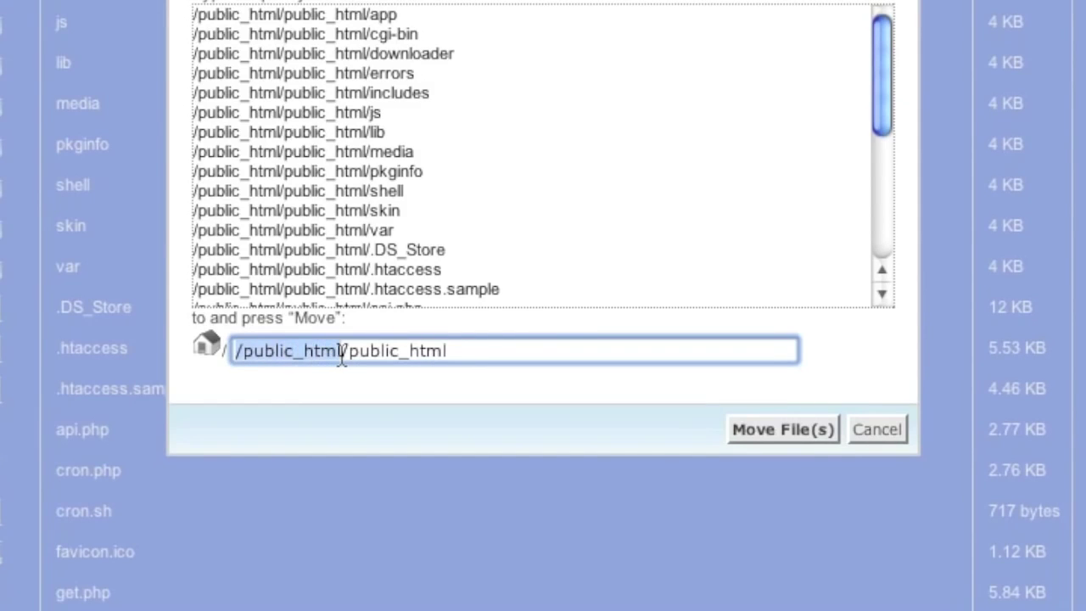
{"action": "left_click", "coordinate": [466, 352]}
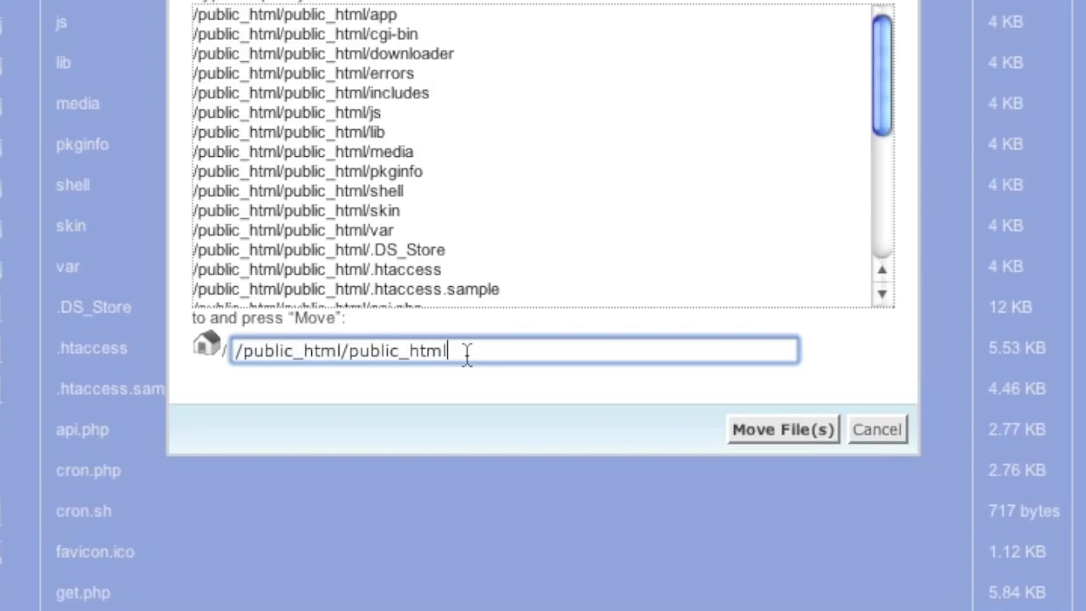
{"action": "left_click_drag", "start_coordinate": [465, 352], "coordinate": [344, 356]}
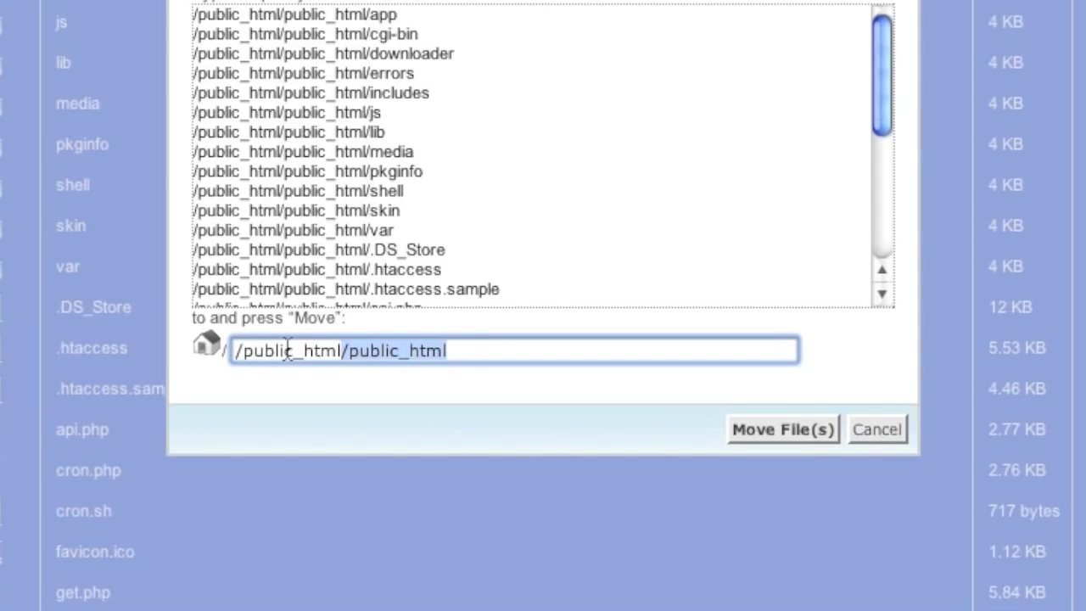
{"action": "key", "text": "BackSpace"}
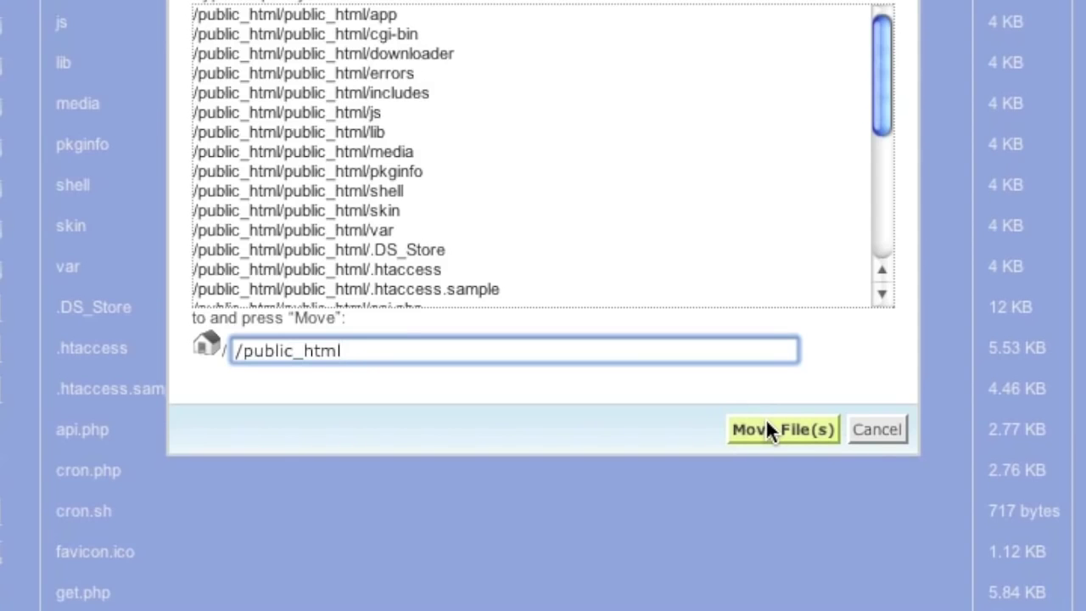
{"action": "left_click", "coordinate": [766, 419]}
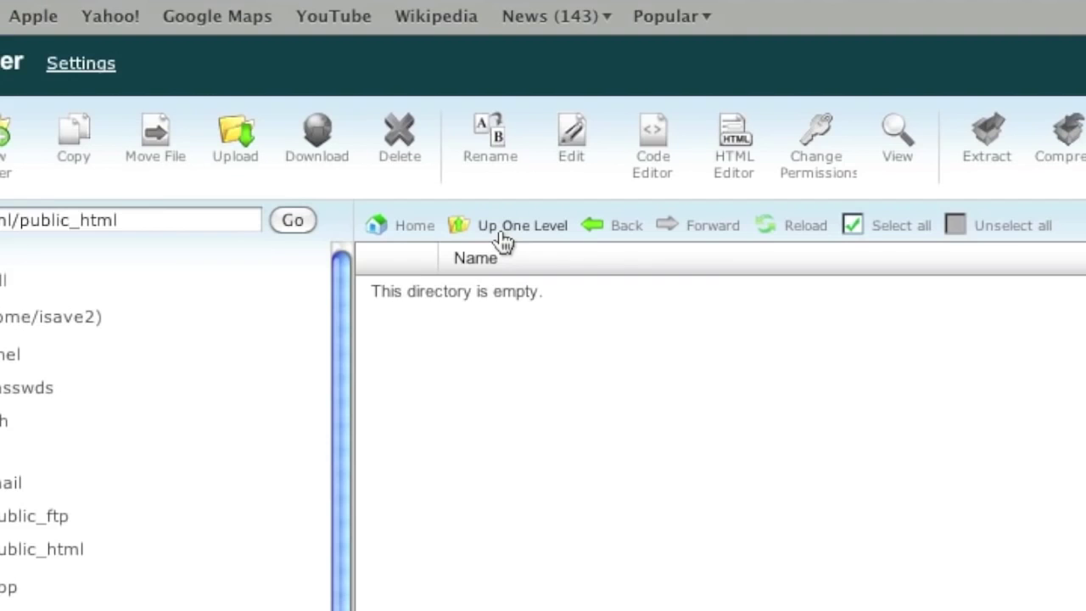
Return to the parent public_html folder, check the moved files, and delete the nested public_html folder
{"action": "left_click", "coordinate": [262, 134]}
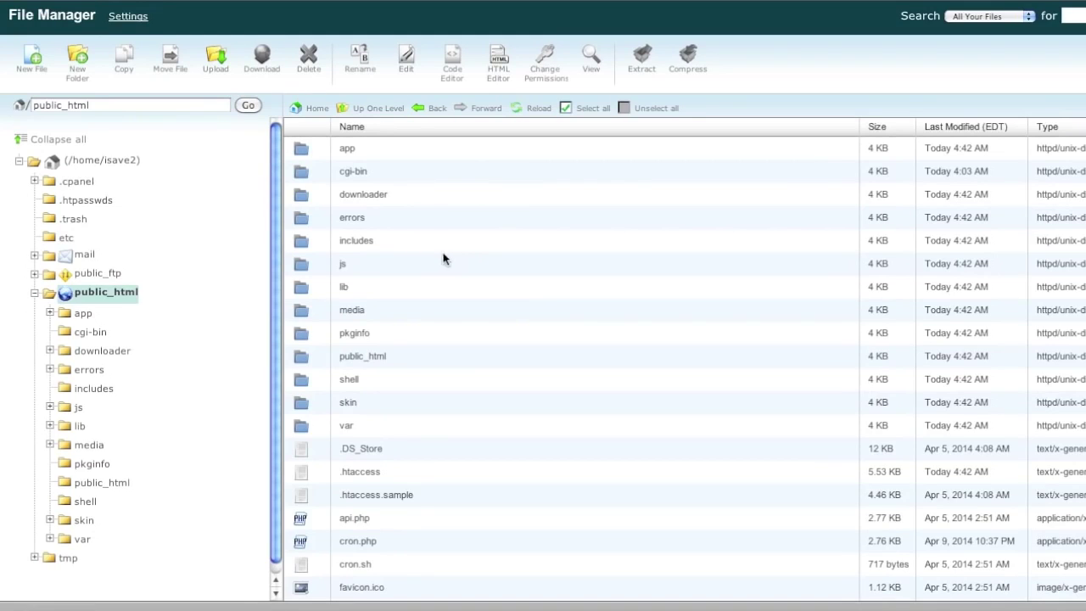
{"action": "scroll", "coordinate": [396, 289], "scroll_direction": "down", "scroll_amount": 3}
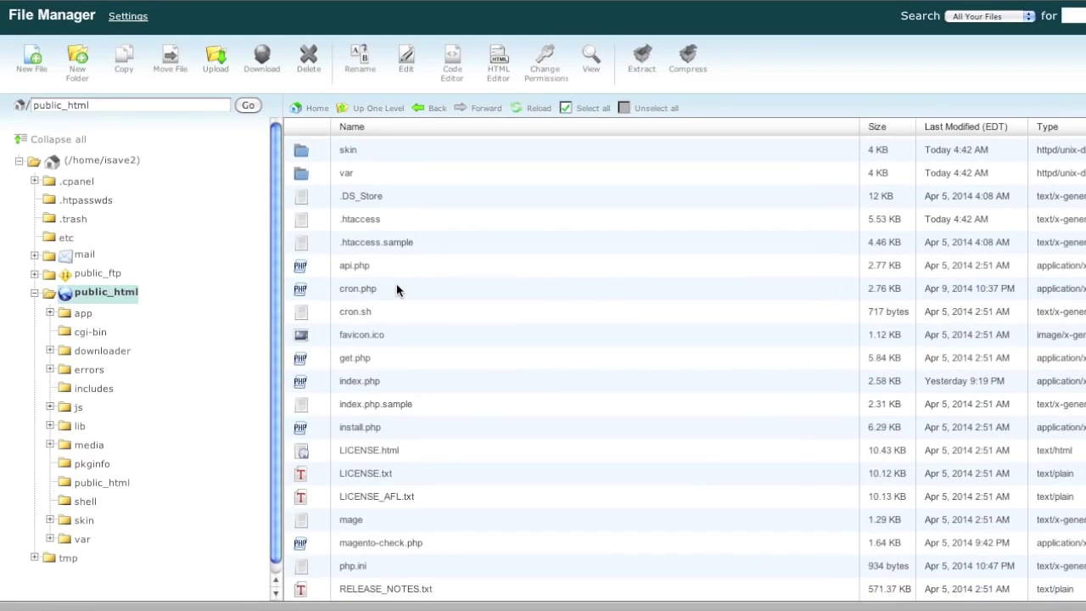
{"action": "scroll", "coordinate": [398, 289], "scroll_direction": "up", "scroll_amount": 3}
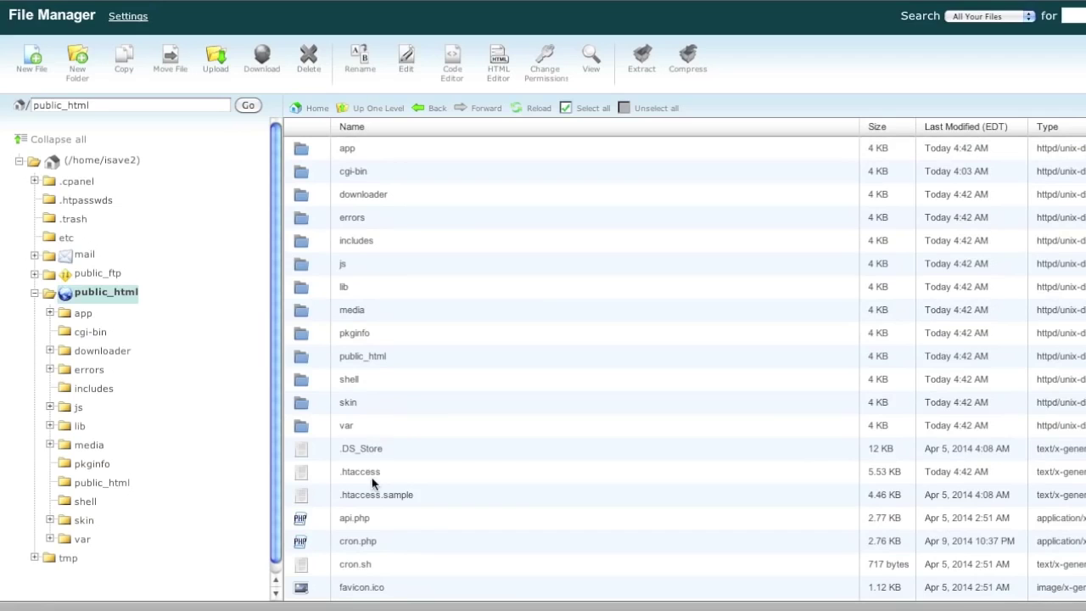
{"action": "left_click", "coordinate": [404, 358]}
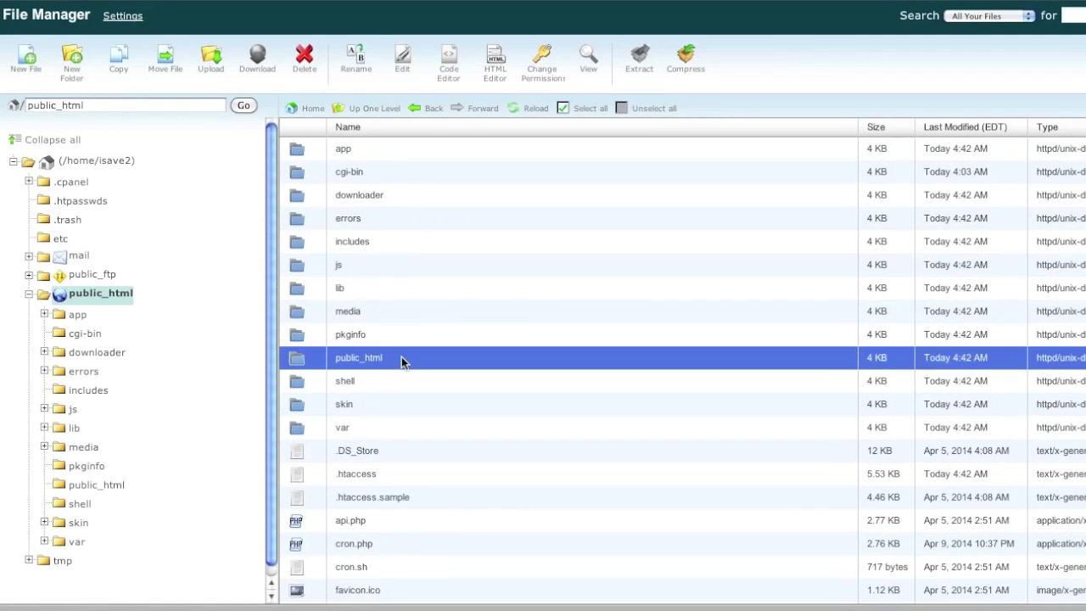
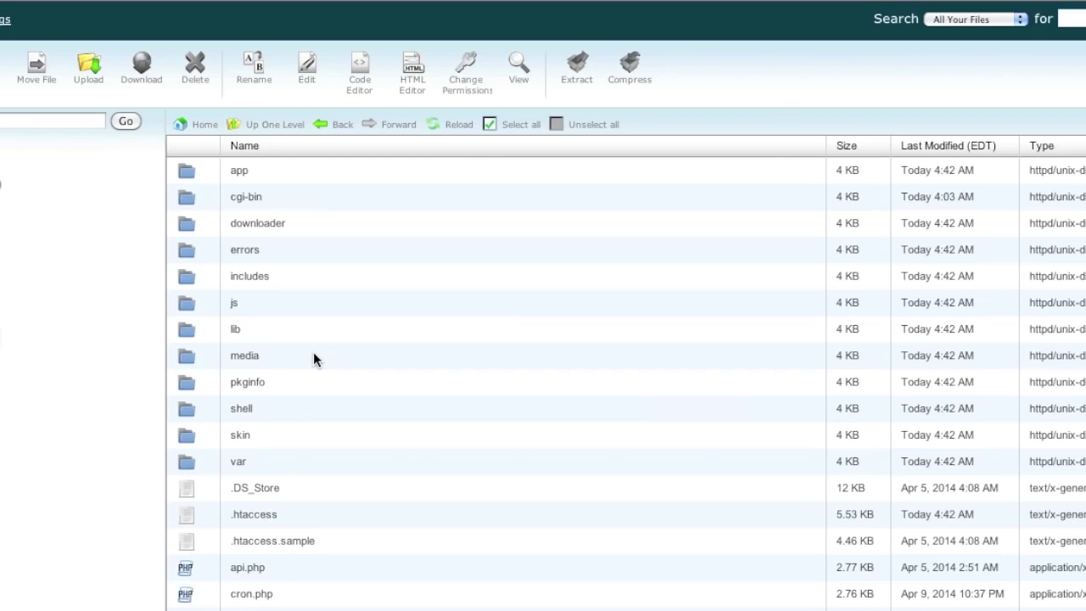
Open local.xml from the app/etc folder in the text editor with utf-8 encoding
{"action": "double_click", "coordinate": [290, 168]}
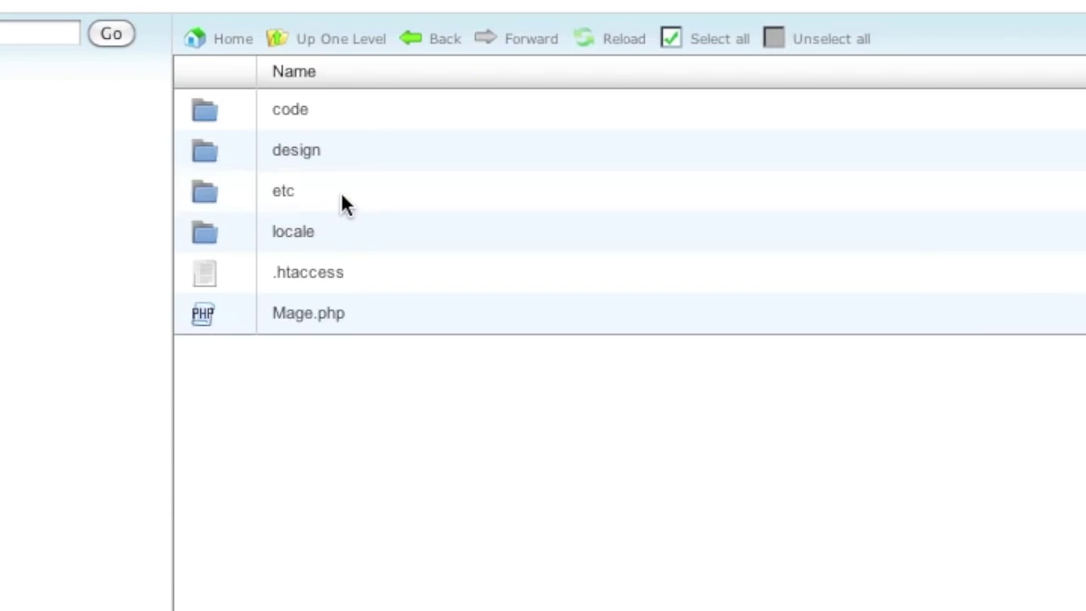
{"action": "double_click", "coordinate": [345, 203]}
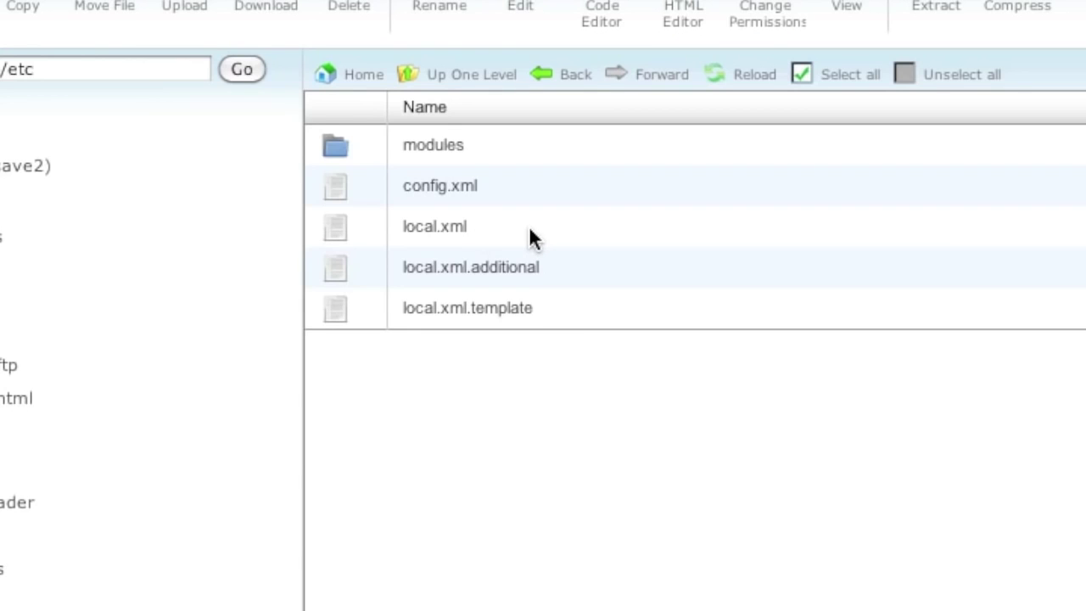
{"action": "left_click", "coordinate": [529, 225]}
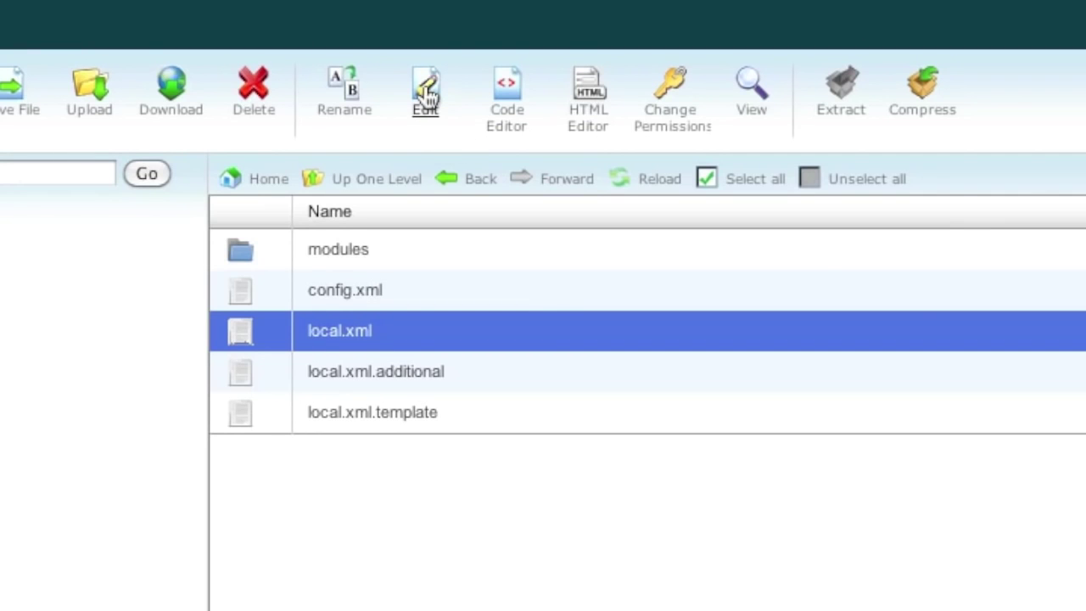
{"action": "left_click", "coordinate": [426, 93]}
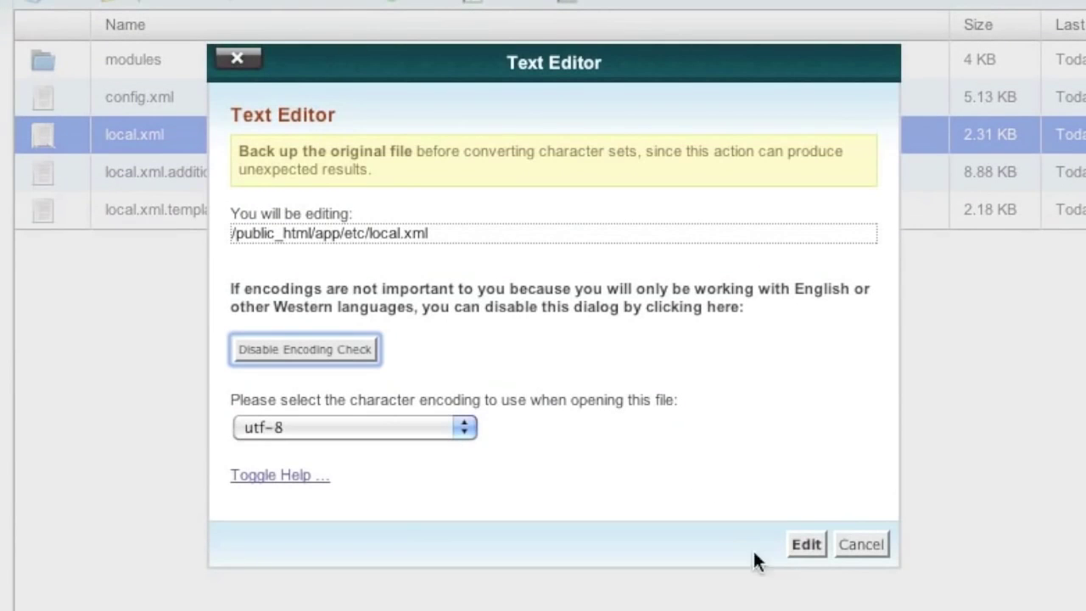
{"action": "left_click", "coordinate": [814, 547]}
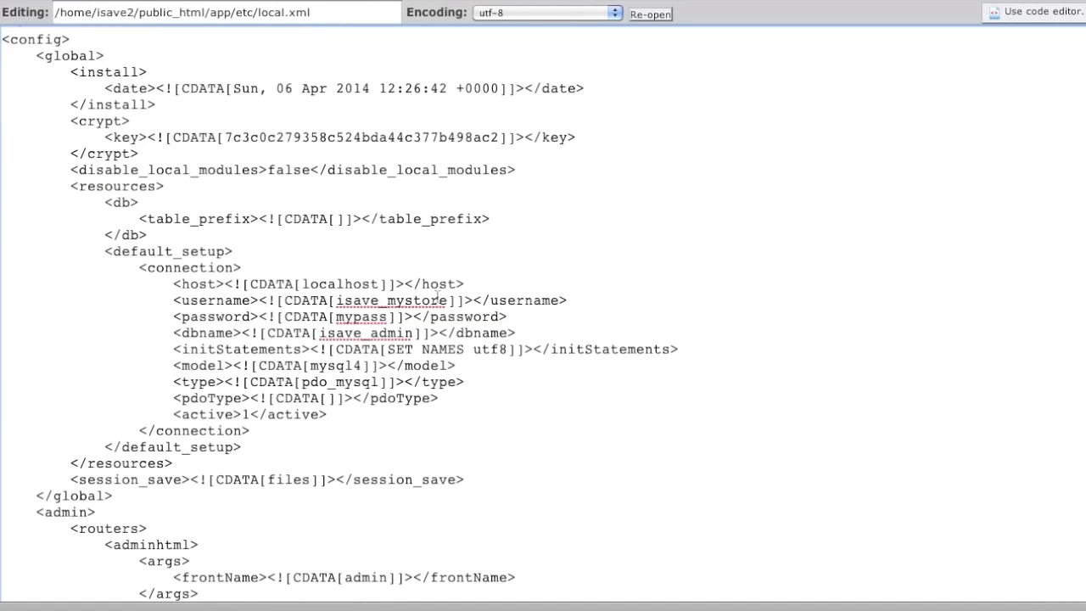
Switch to the cPanel main window, open MySQL Databases, and copy the database name isave2_isave_mystore
{"action": "right_click", "coordinate": [369, 607]}
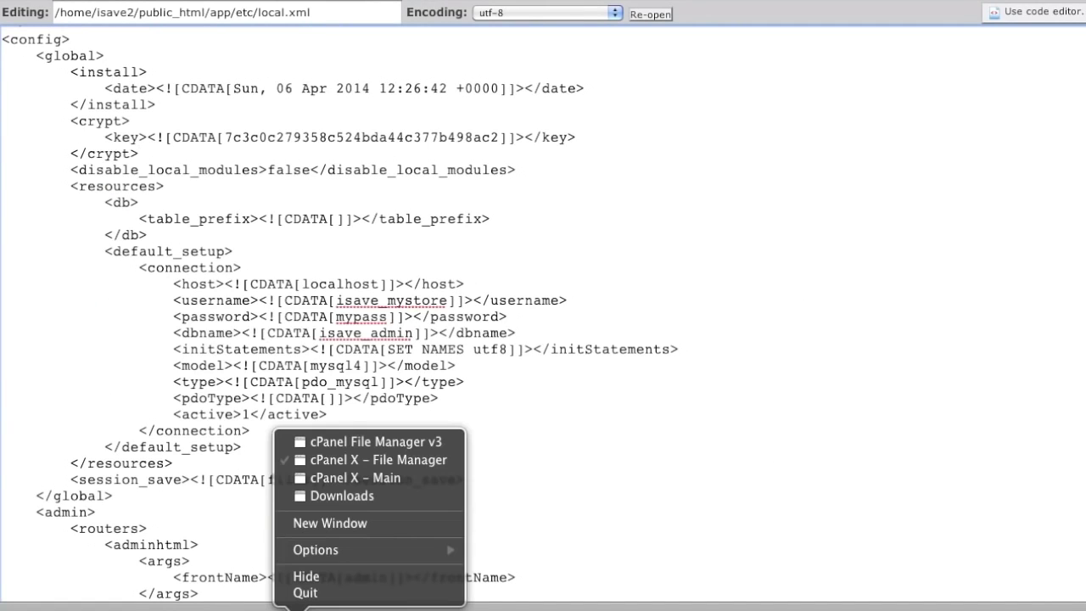
{"action": "left_click", "coordinate": [365, 478]}
{"action": "scroll", "coordinate": [387, 599], "scroll_direction": "down", "scroll_amount": 10}
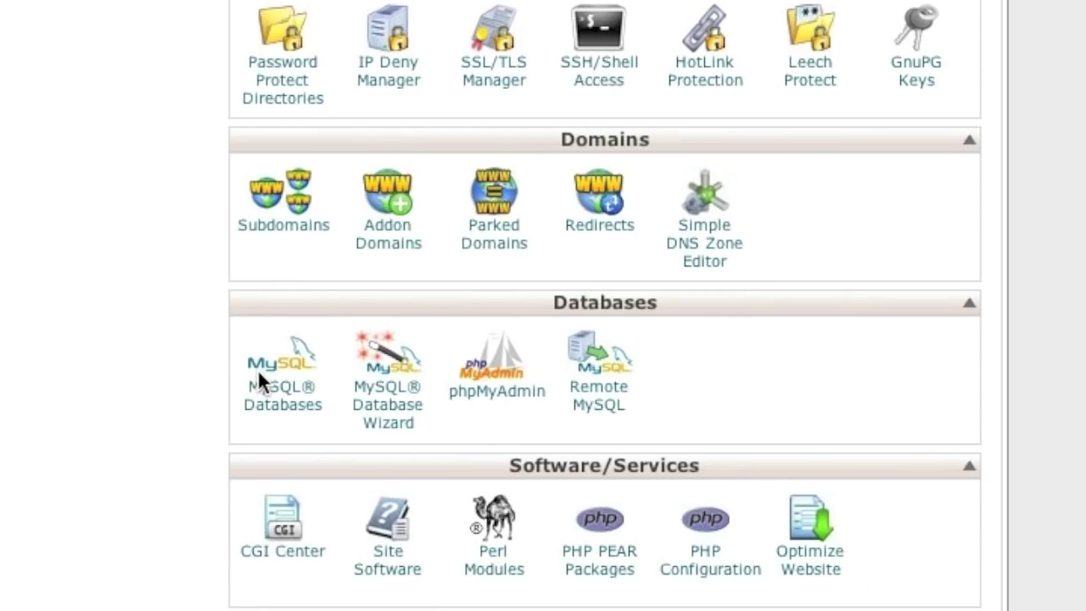
{"action": "left_click", "coordinate": [430, 528]}
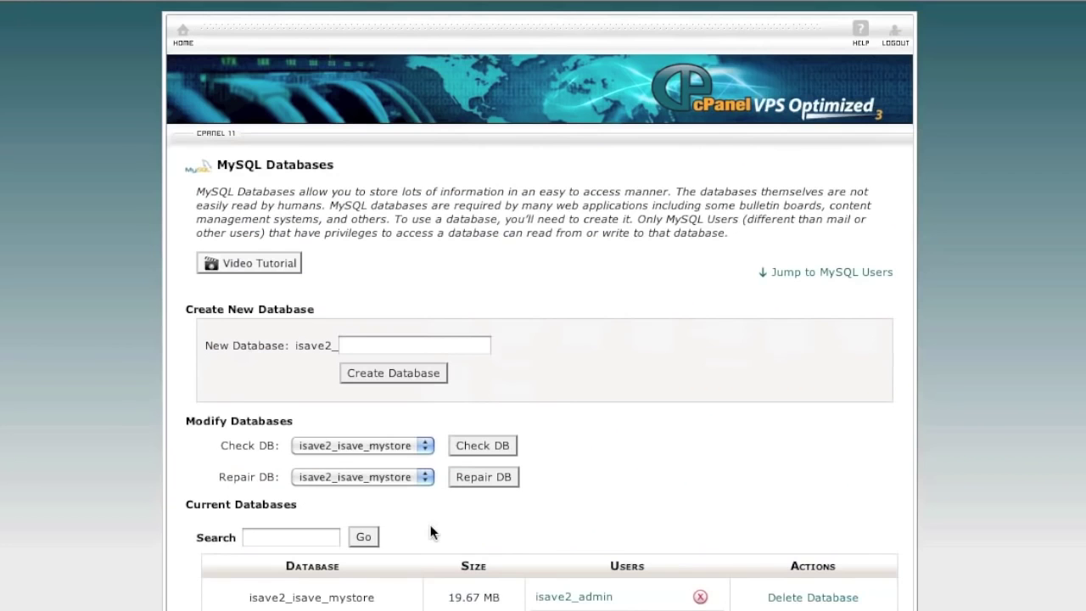
{"action": "scroll", "coordinate": [407, 534], "scroll_direction": "down", "scroll_amount": 1}
{"action": "left_click_drag", "start_coordinate": [376, 554], "coordinate": [250, 554]}
{"action": "key", "text": "super+c"}
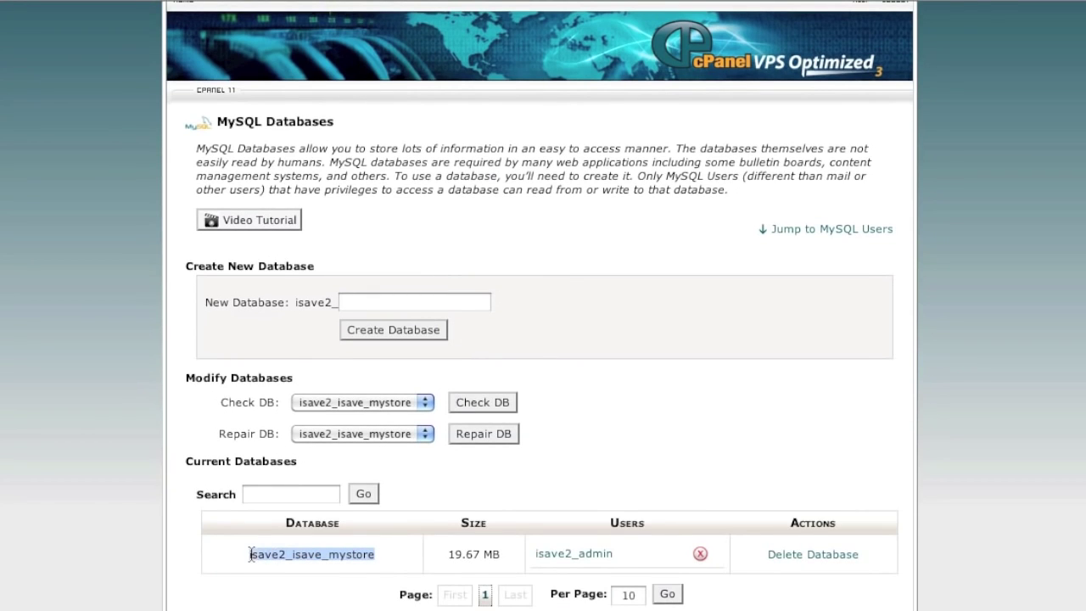
Return to local.xml and replace the dbname value with isave2_isave_mystore
{"action": "right_click", "coordinate": [282, 610]}
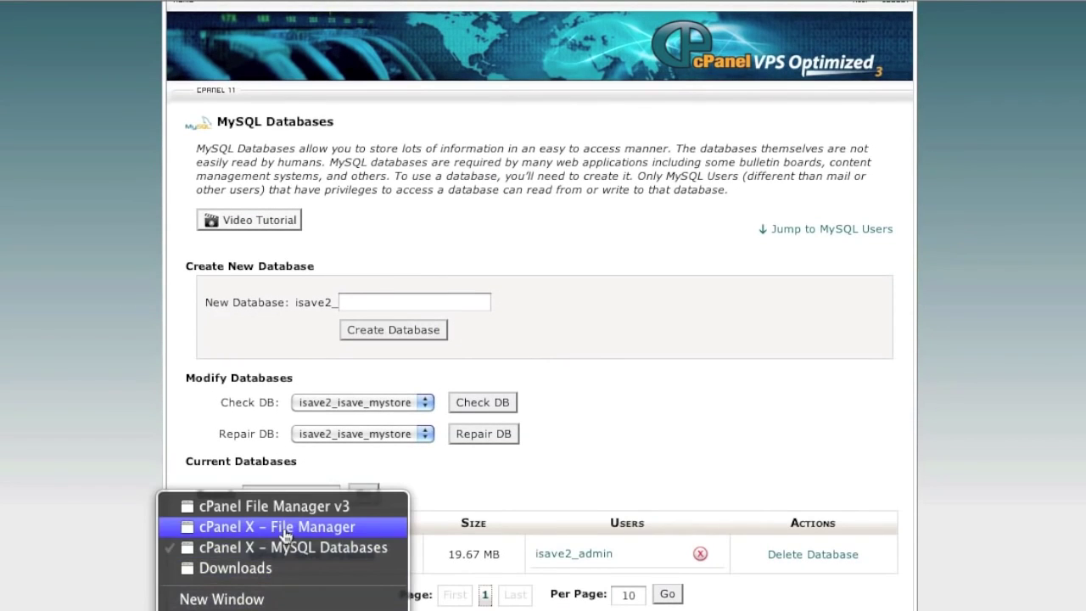
{"action": "left_click", "coordinate": [285, 526]}
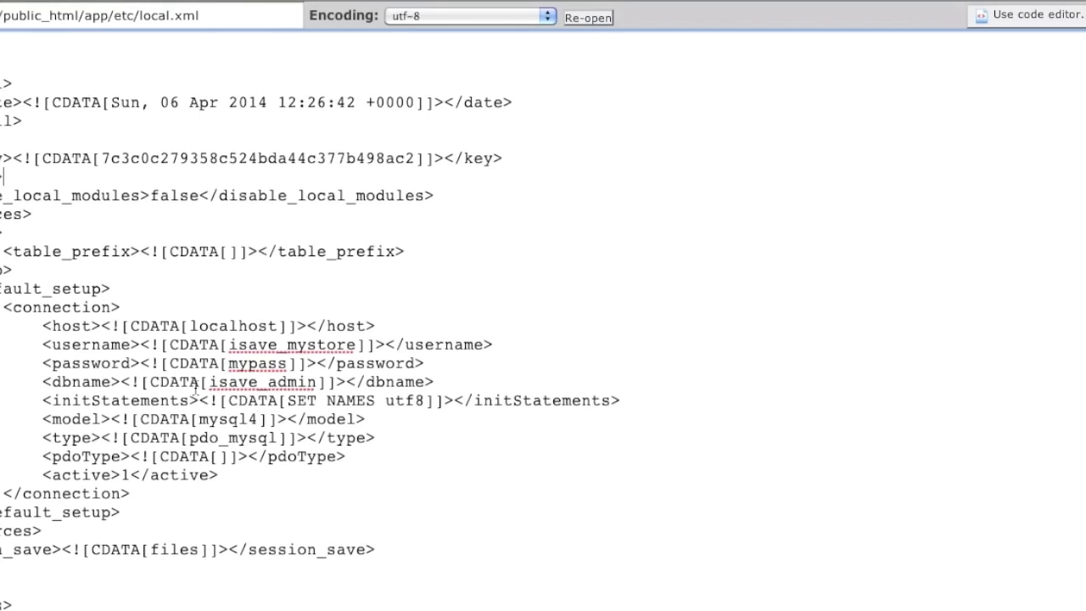
{"action": "double_click", "coordinate": [240, 384]}
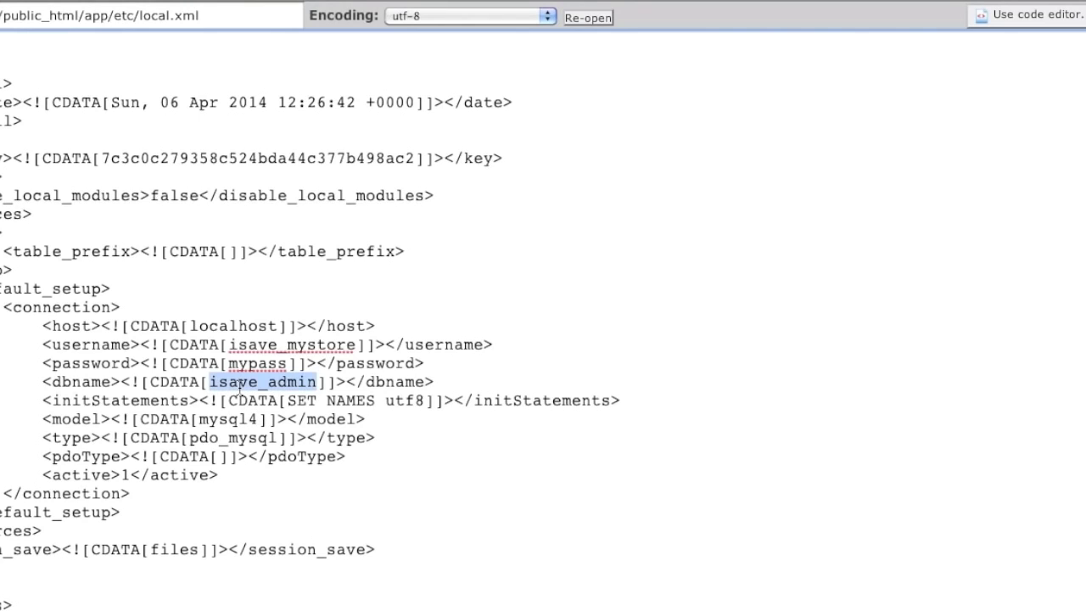
{"action": "key", "text": "super+v"}
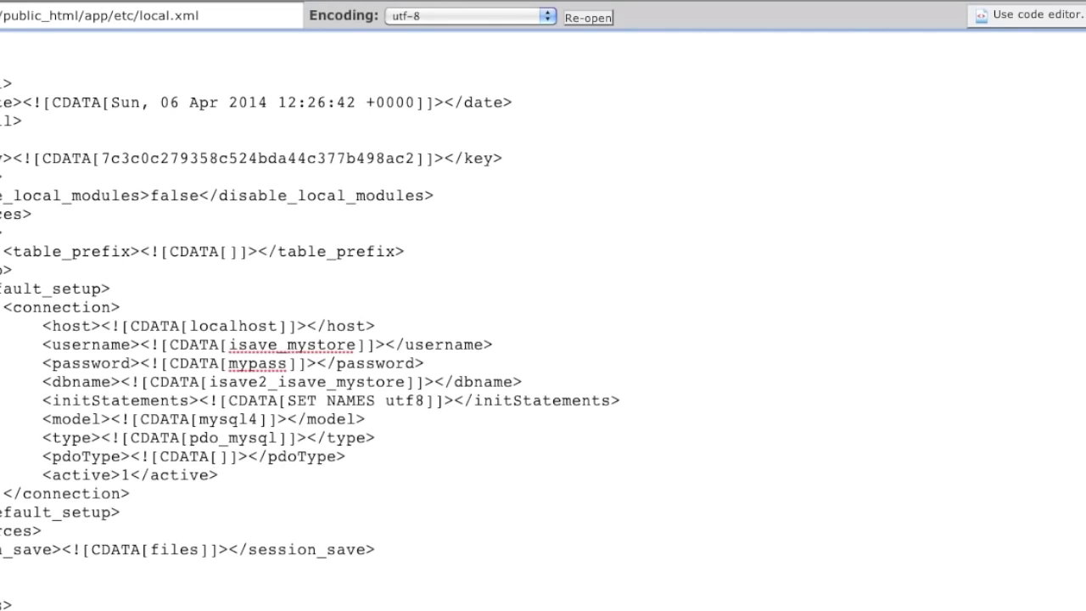
Switch to the MySQL Databases window and copy the username isave2_admin from the current users list
{"action": "left_click", "coordinate": [256, 548]}
{"action": "scroll", "coordinate": [305, 558], "scroll_direction": "down", "scroll_amount": 10}
{"action": "left_click_drag", "start_coordinate": [500, 516], "coordinate": [395, 519]}
{"action": "key", "text": "super+c"}
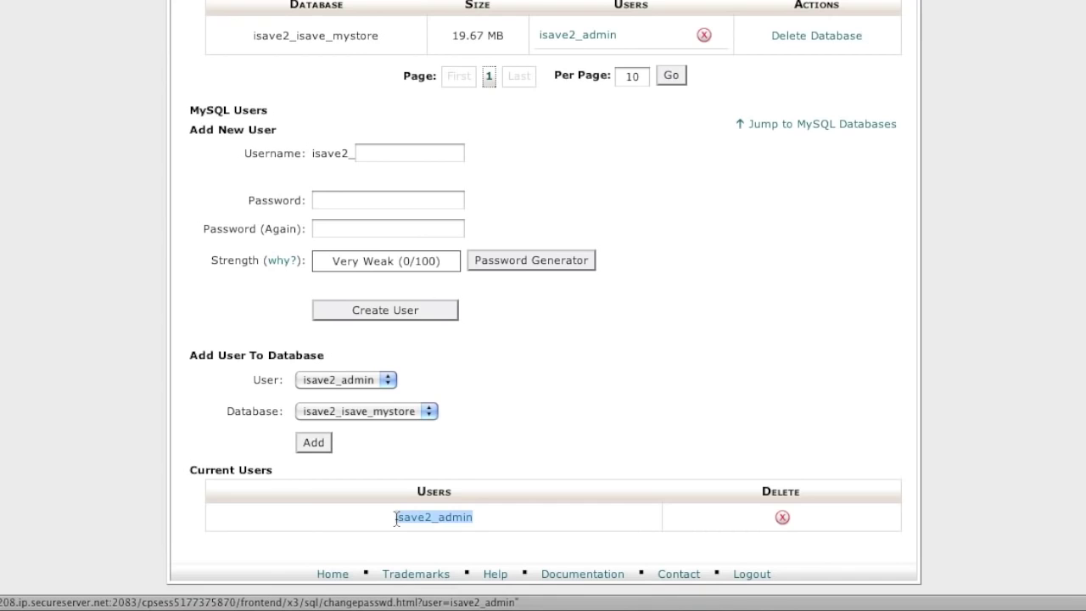
Return to local.xml, replace the connection username with isave2_admin, and save the changes
{"action": "right_click", "coordinate": [263, 604]}
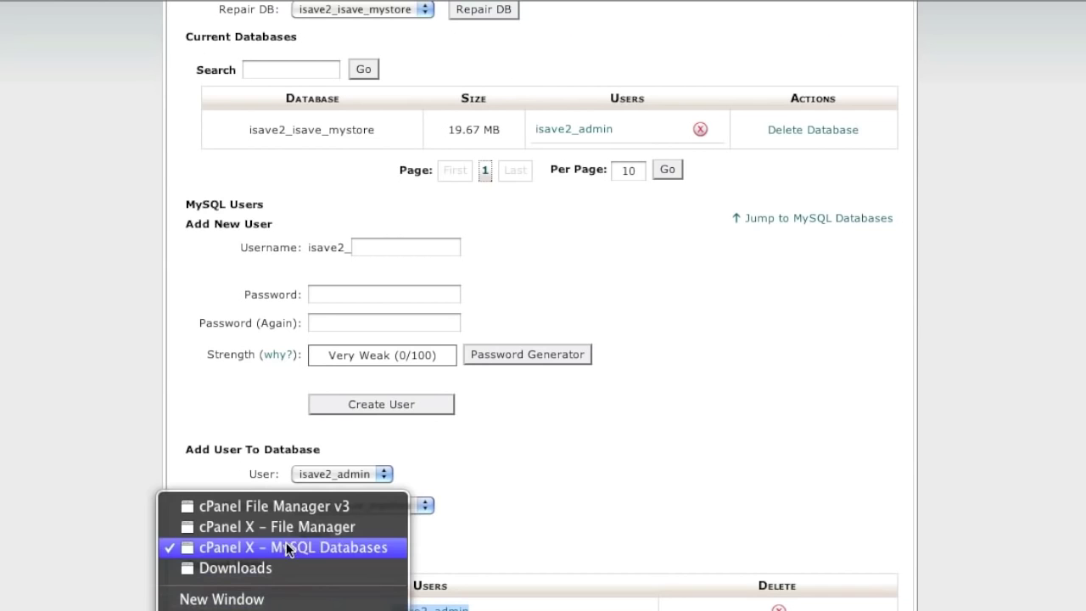
{"action": "left_click", "coordinate": [280, 527]}
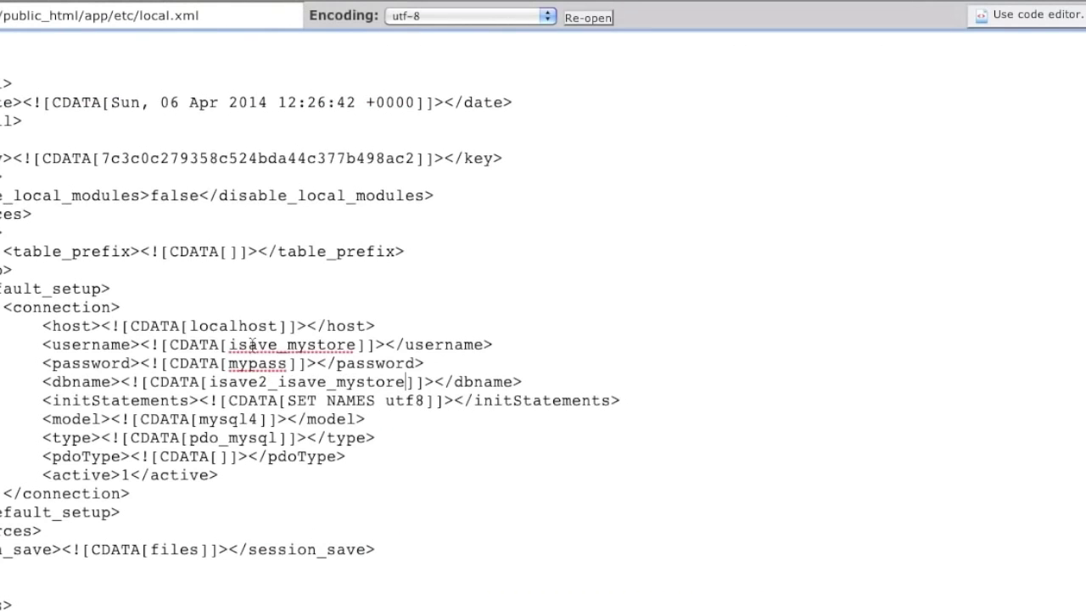
{"action": "double_click", "coordinate": [252, 344]}
{"action": "key", "text": "super+v"}
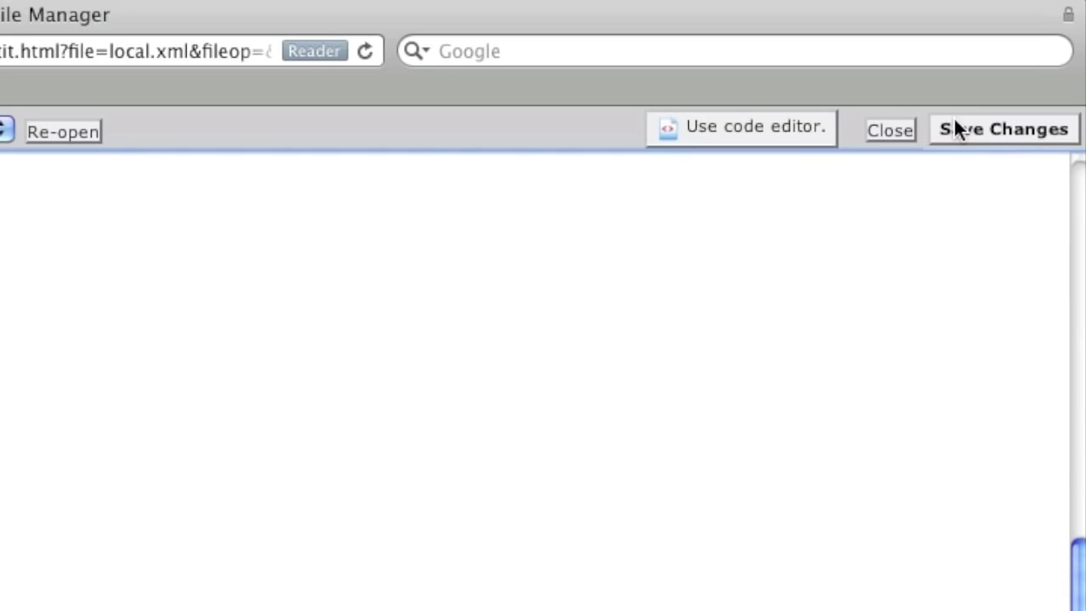
{"action": "left_click", "coordinate": [957, 127]}
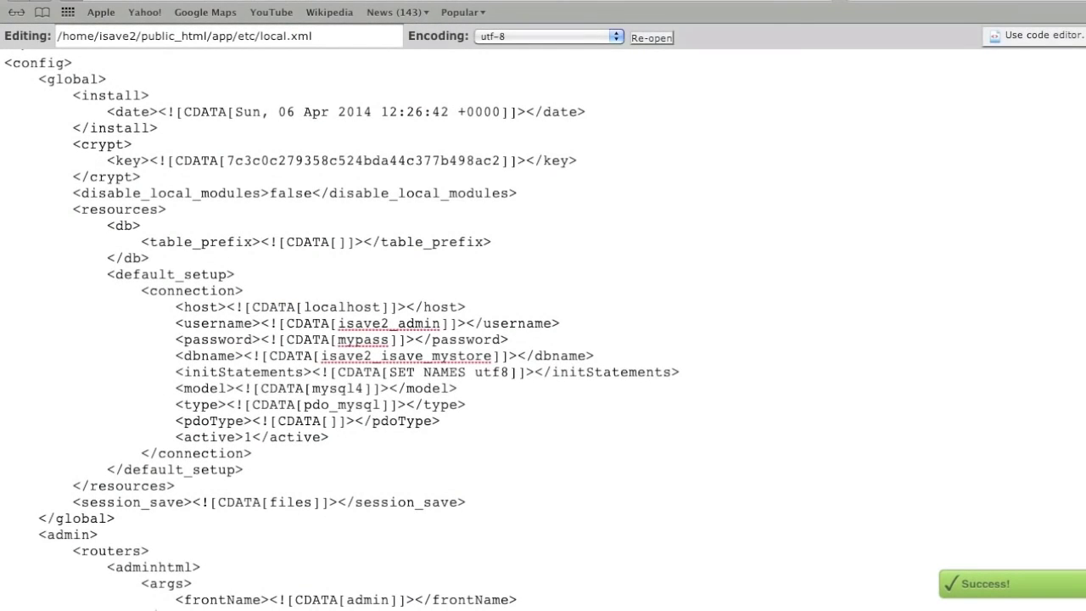
Close the local.xml editor and load isaveplaza.com in a new browser tab to check the migrated store's home page
{"action": "key", "text": "super+w"}
{"action": "left_click", "coordinate": [745, 128]}
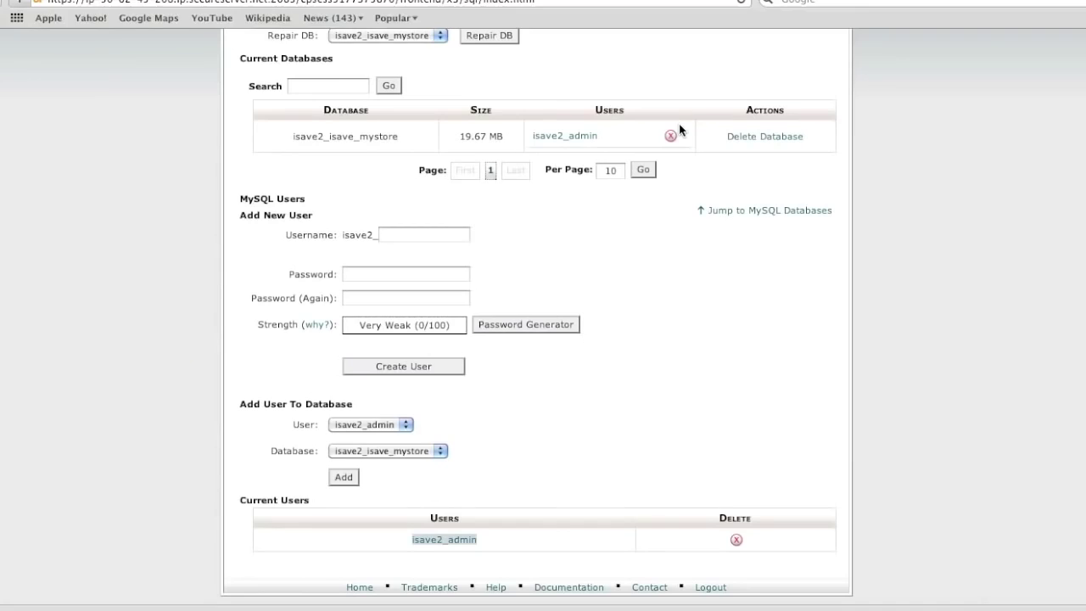
{"action": "left_click", "coordinate": [51, 0]}
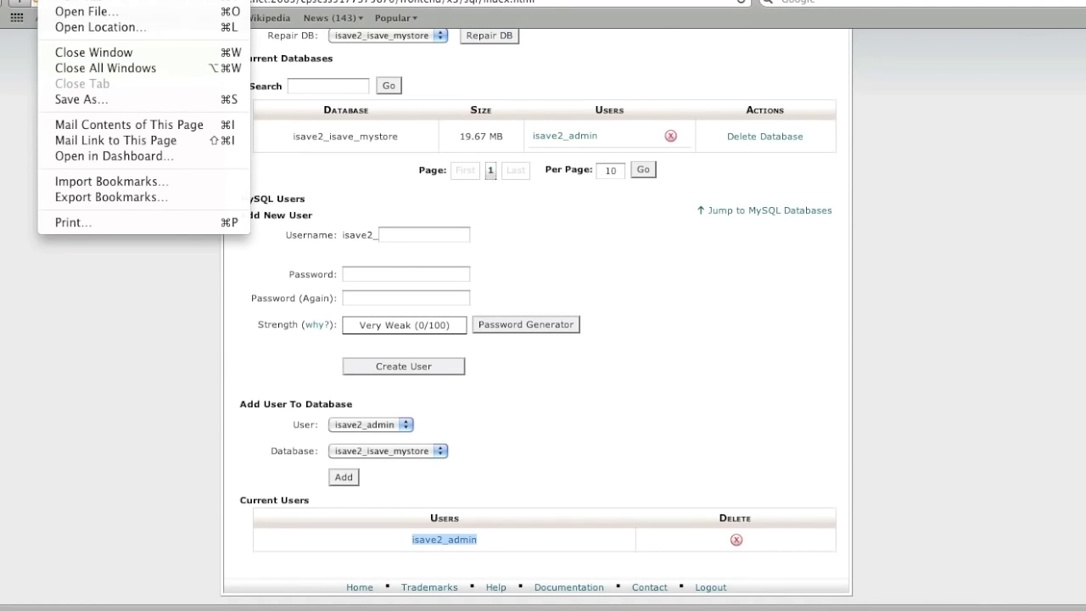
{"action": "left_click", "coordinate": [71, 1]}
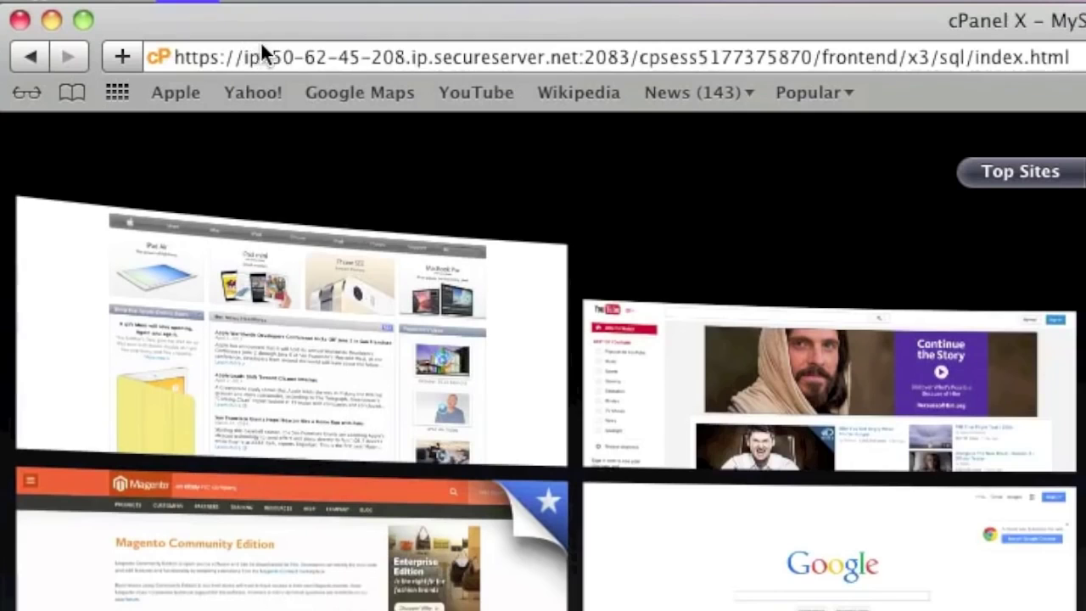
{"action": "type", "text": "is"}
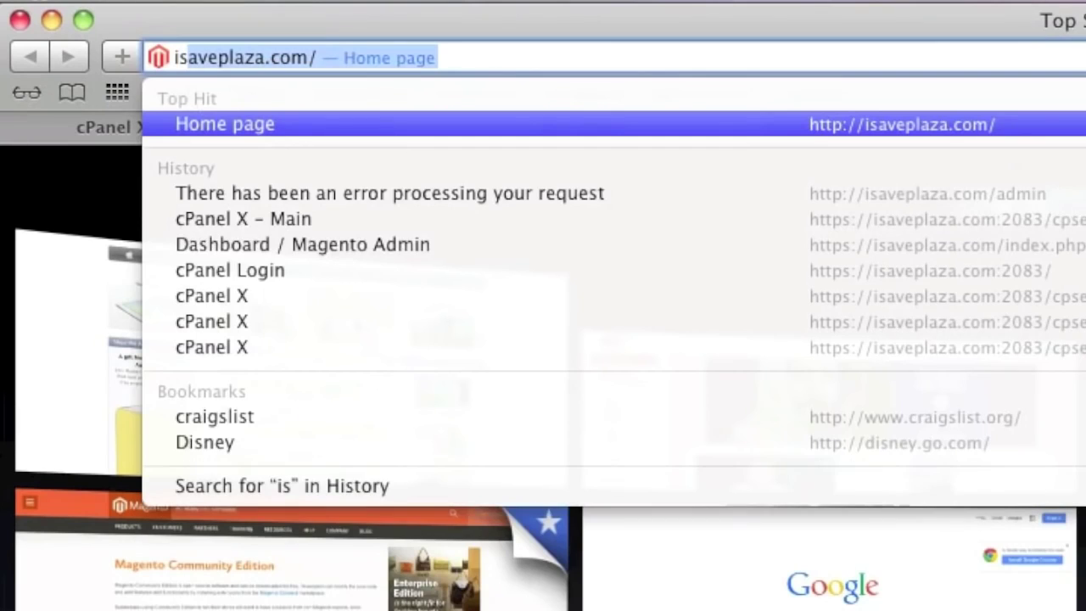
{"action": "key", "text": "Return"}
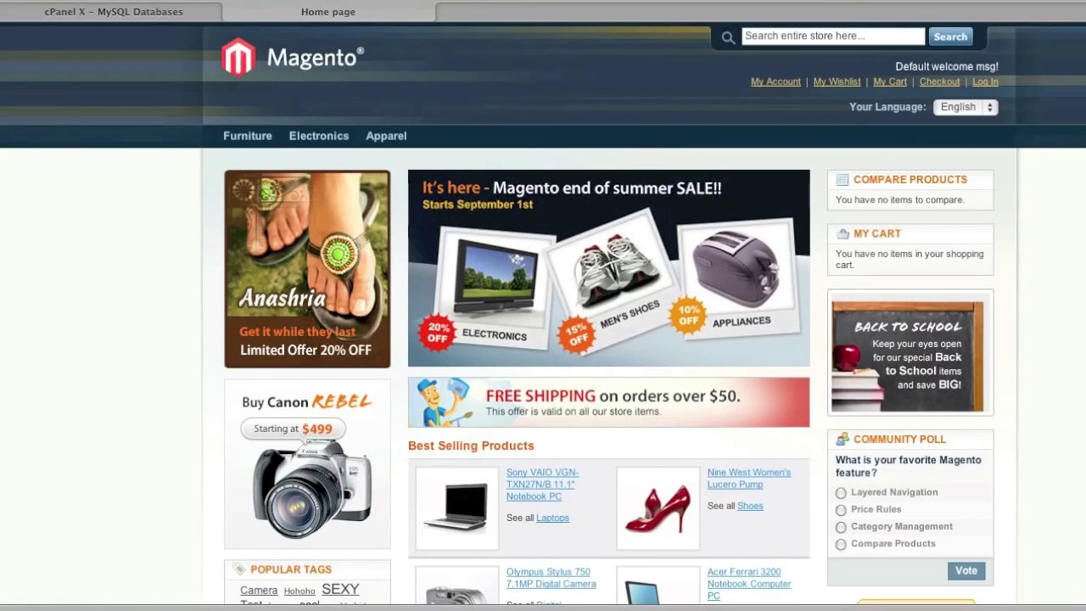
{"action": "scroll", "coordinate": [467, 107], "scroll_direction": "down", "scroll_amount": 5}
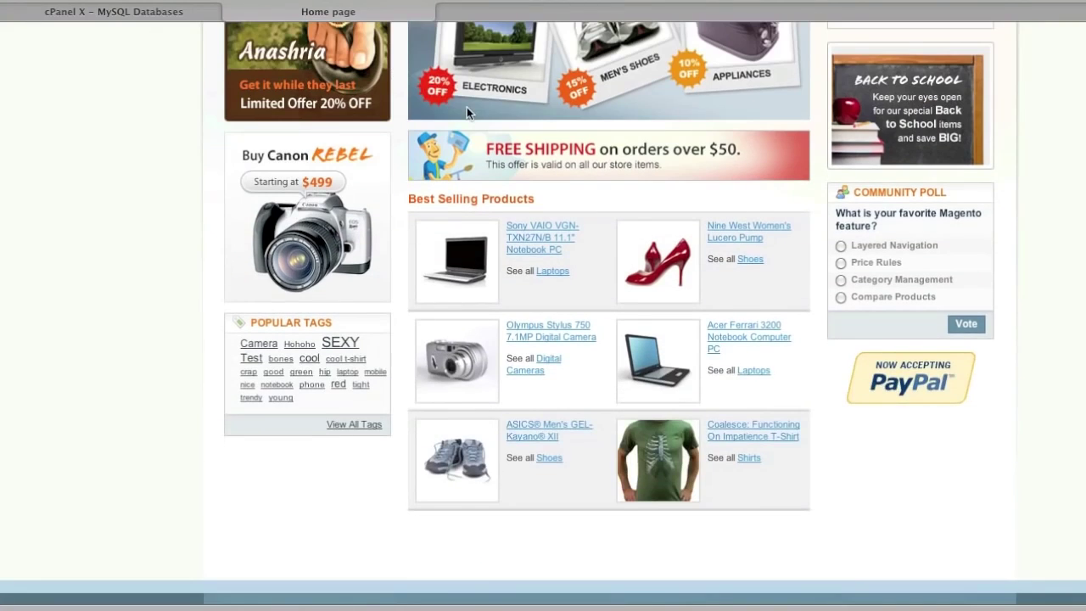
{"action": "scroll", "coordinate": [509, 93], "scroll_direction": "up", "scroll_amount": 5}
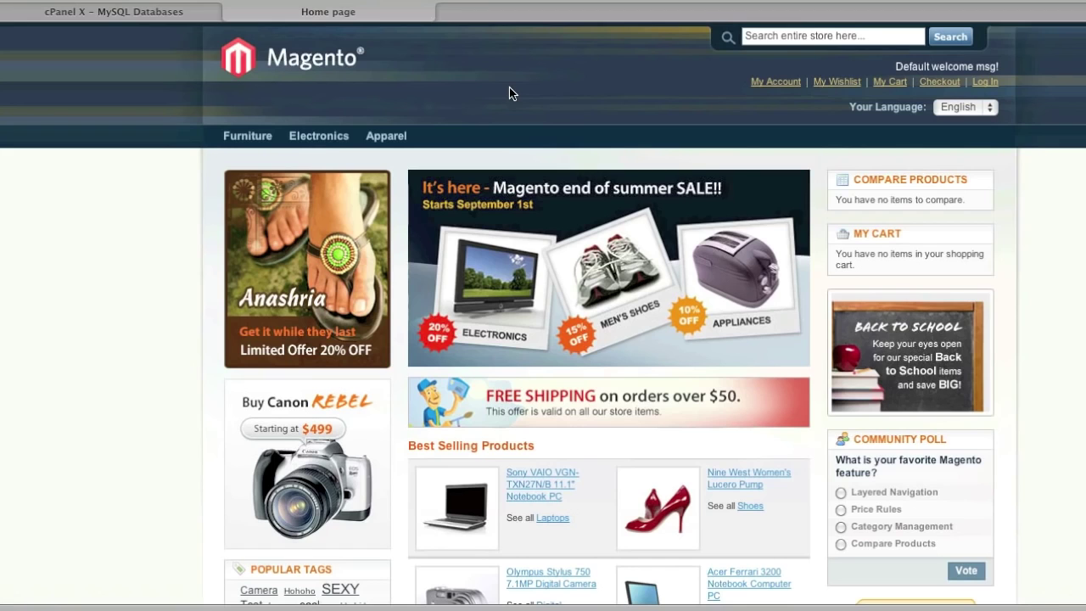
Return to the cPanel tab, go to its main page, and highlight the Home Directory path in the account stats
{"action": "left_click", "coordinate": [168, 15]}
{"action": "scroll", "coordinate": [335, 131], "scroll_direction": "up", "scroll_amount": 5}
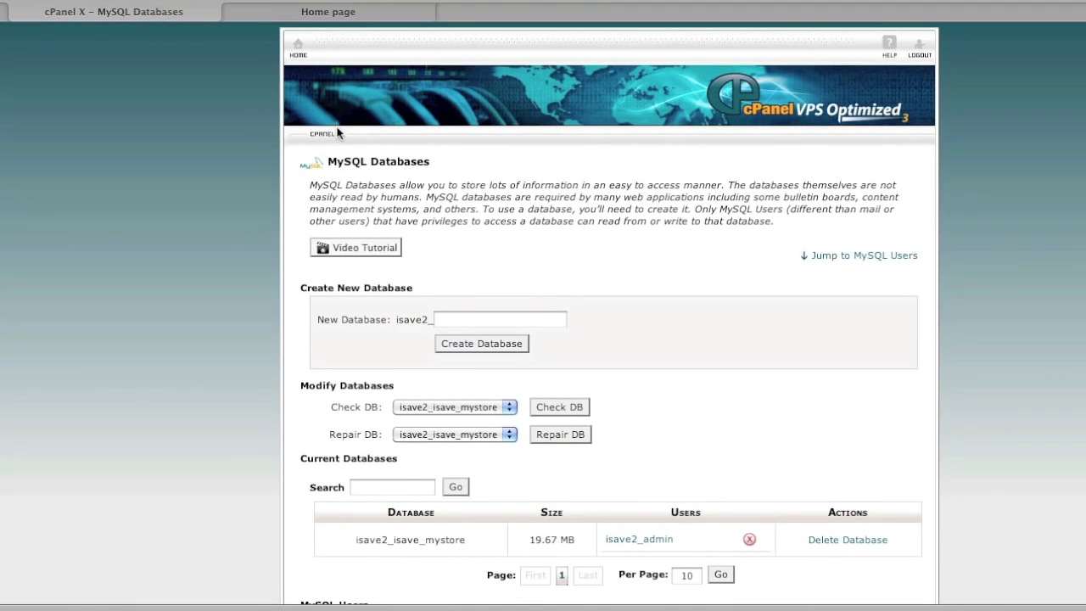
{"action": "left_click", "coordinate": [297, 49]}
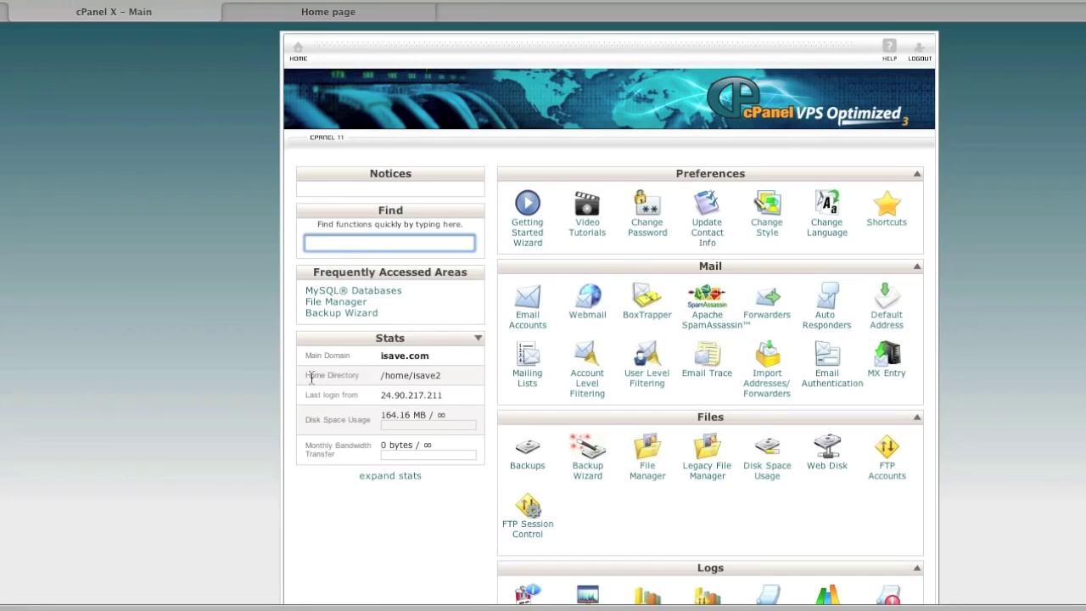
{"action": "left_click_drag", "start_coordinate": [380, 376], "coordinate": [444, 378]}
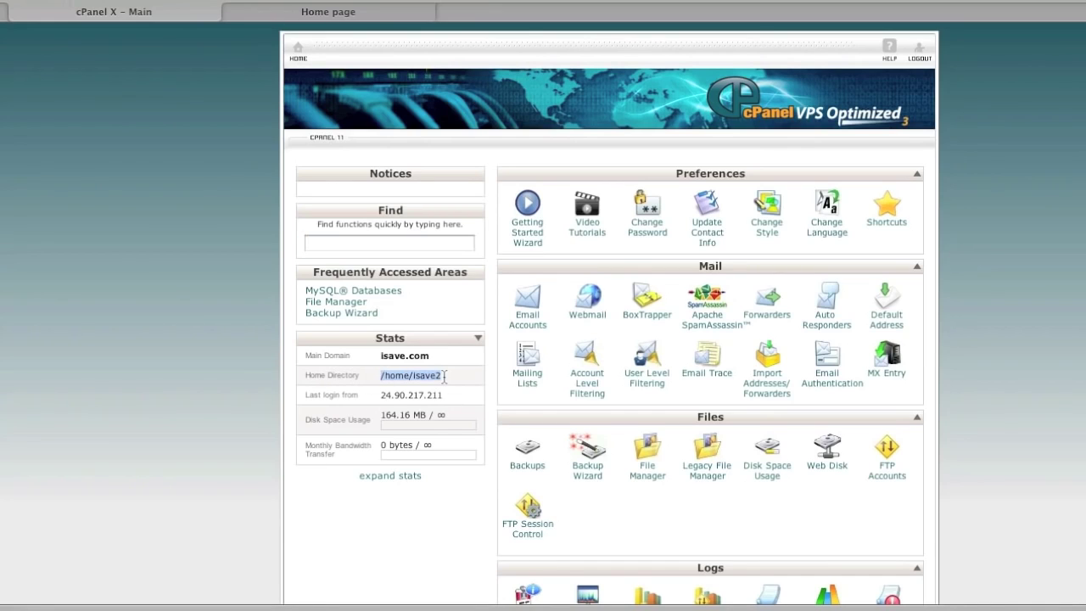